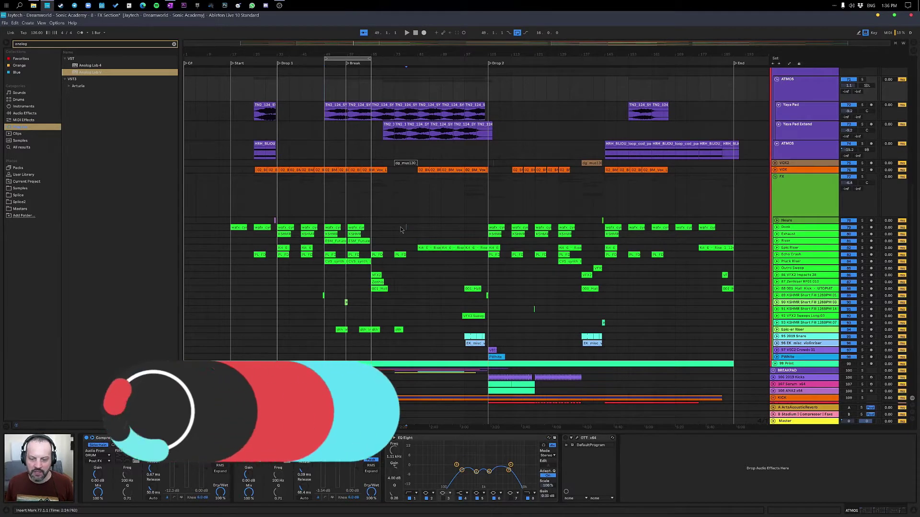
Step: Review the tracks in the green FX group, displaying the device chains of the Donk and Neuro tracks
{"action": "left_click", "coordinate": [406, 227]}
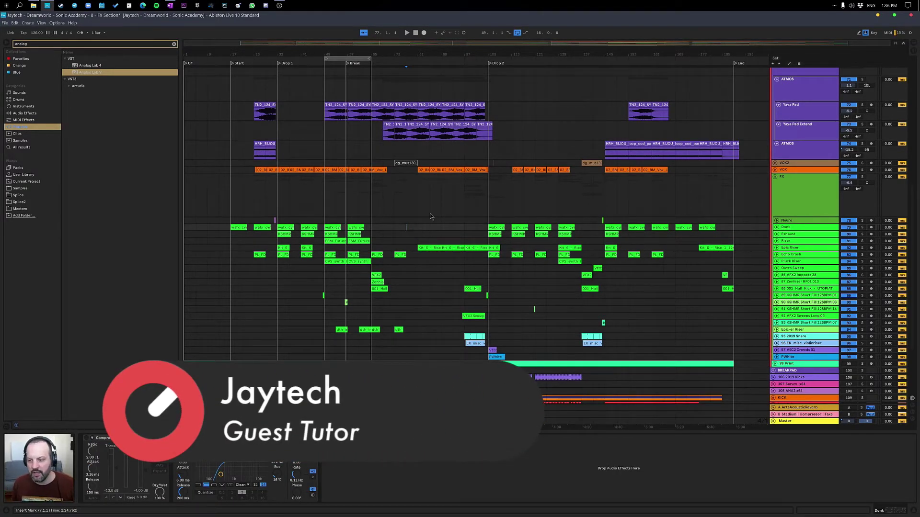
{"action": "left_click", "coordinate": [397, 230]}
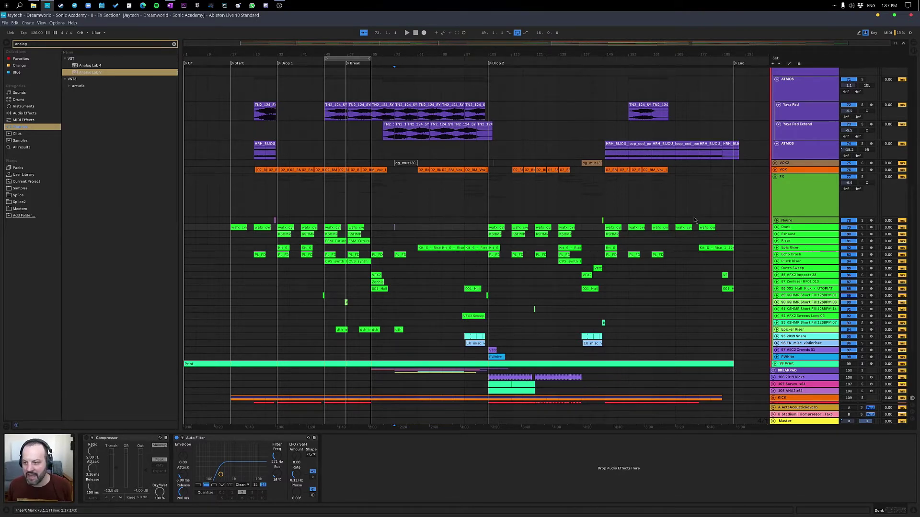
{"action": "left_click", "coordinate": [798, 228]}
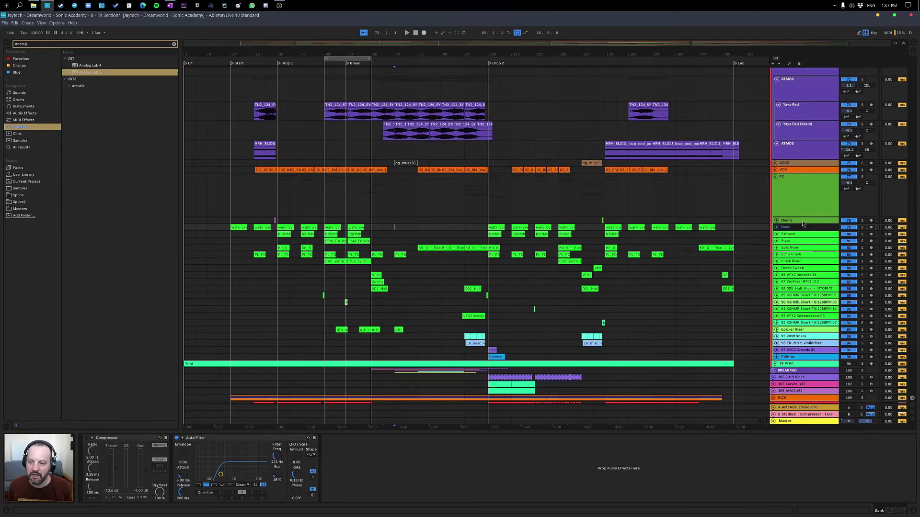
{"action": "left_click", "coordinate": [803, 223]}
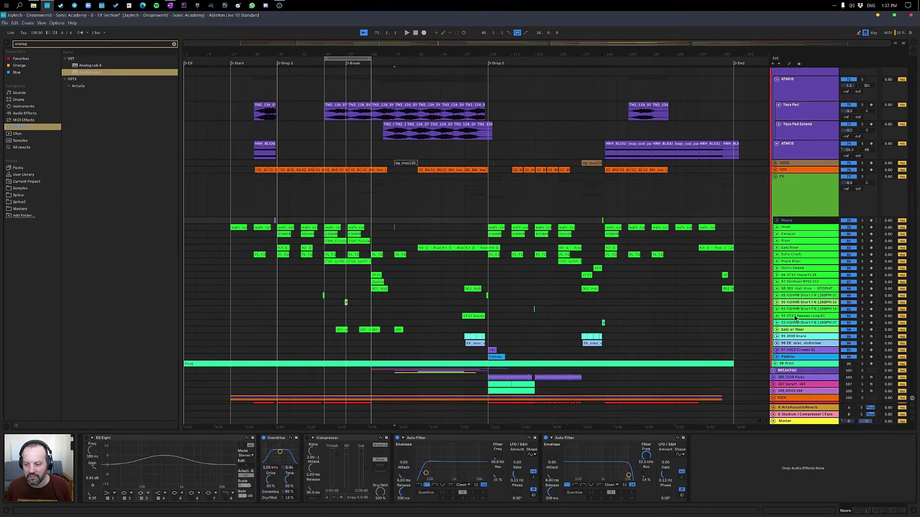
{"action": "scroll", "coordinate": [736, 299], "scroll_direction": "down", "scroll_amount": 3}
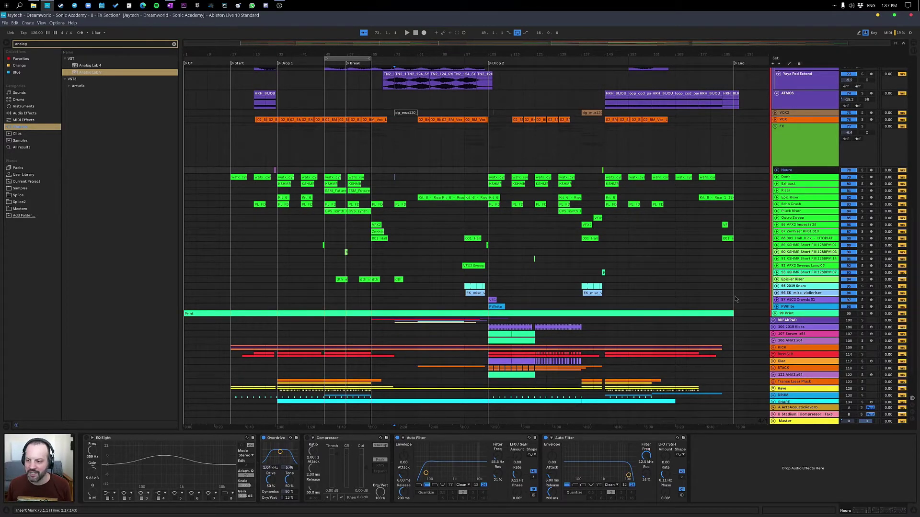
Step: Enlarge the track heights of the FX group and solo the Donk track with its clip at bar 49 selected
{"action": "left_click", "coordinate": [326, 178]}
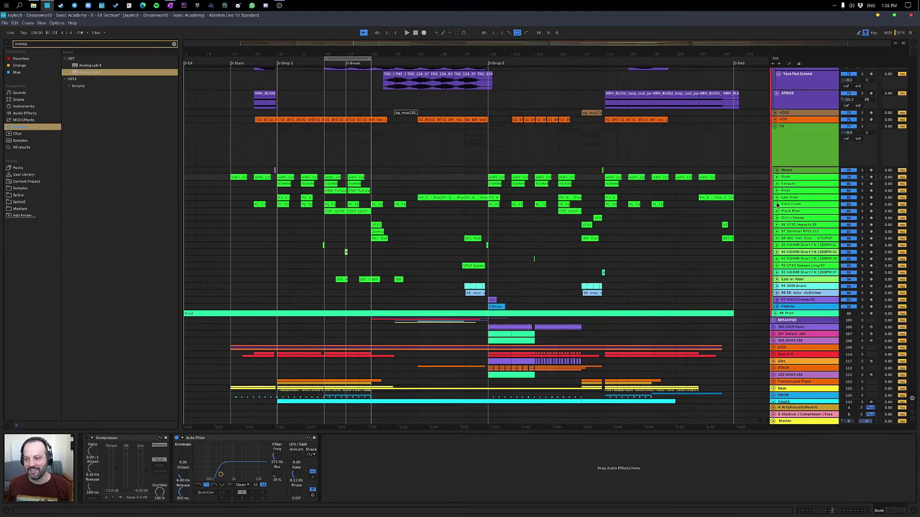
{"action": "key", "text": "h"}
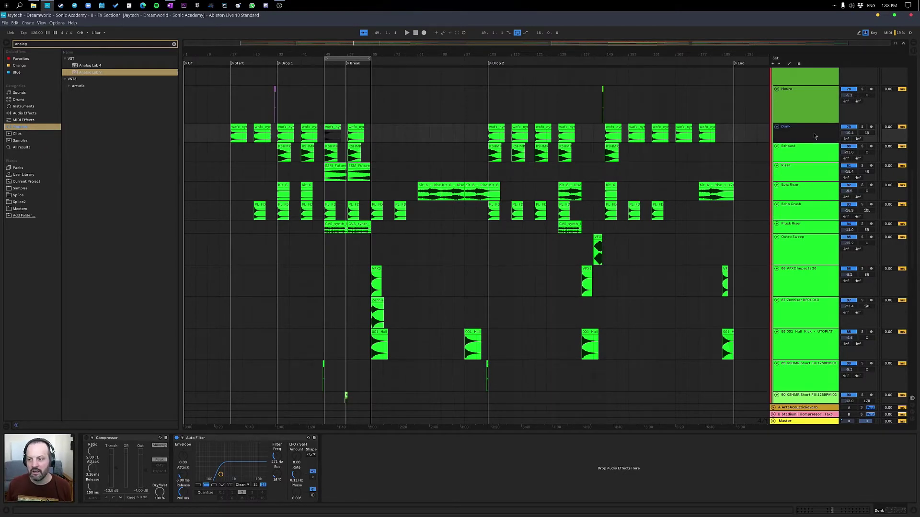
{"action": "left_click", "coordinate": [334, 135]}
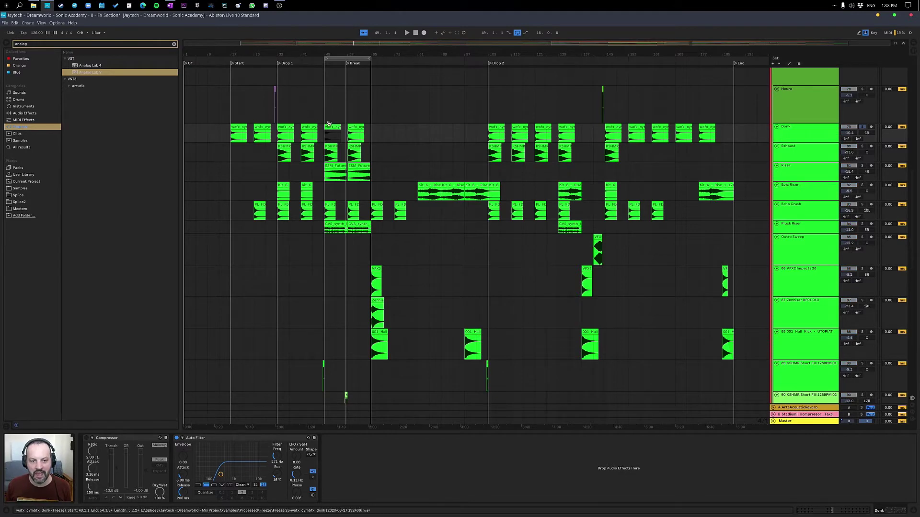
{"action": "scroll", "coordinate": [527, 272], "scroll_direction": "up", "scroll_amount": 3}
{"action": "scroll", "coordinate": [527, 274], "scroll_direction": "up", "scroll_amount": 3}
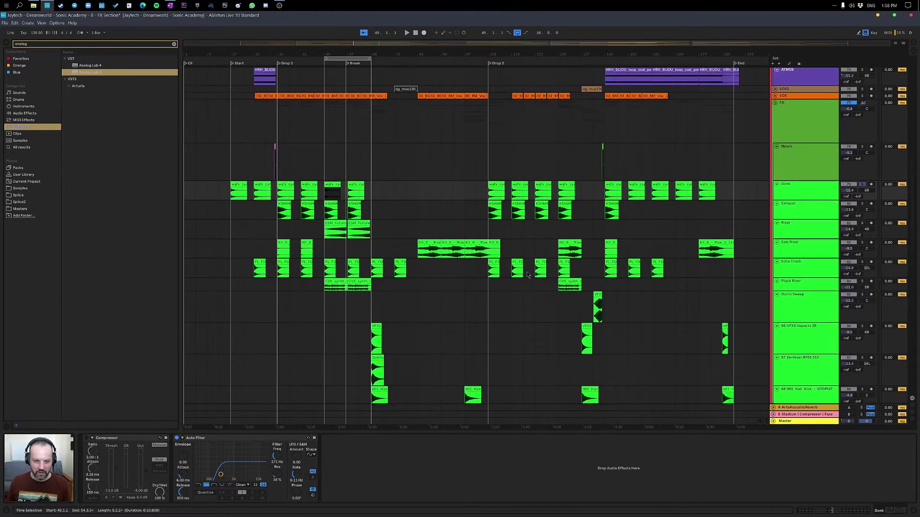
{"action": "scroll", "coordinate": [527, 274], "scroll_direction": "up", "scroll_amount": 1}
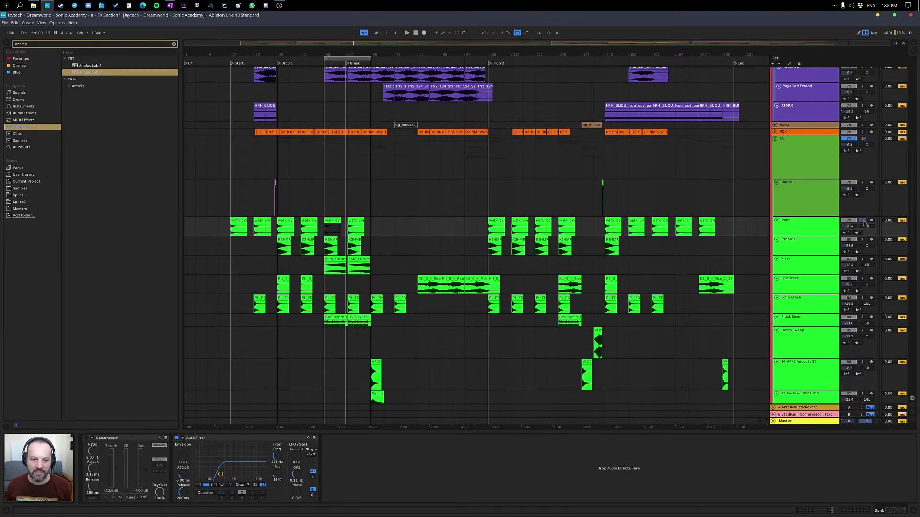
Step: Play the full mix from bar 49 without any solo, and display the Donk track's devices
{"action": "left_click", "coordinate": [325, 195]}
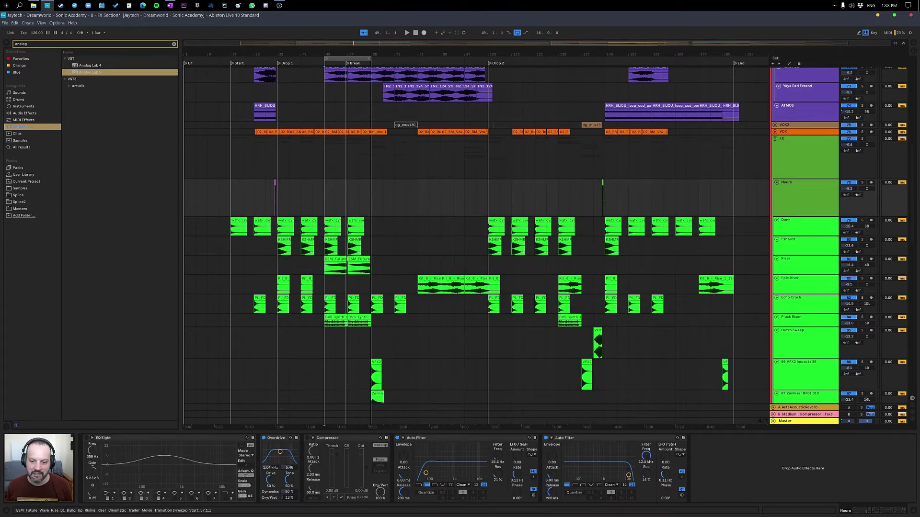
{"action": "key", "text": "space"}
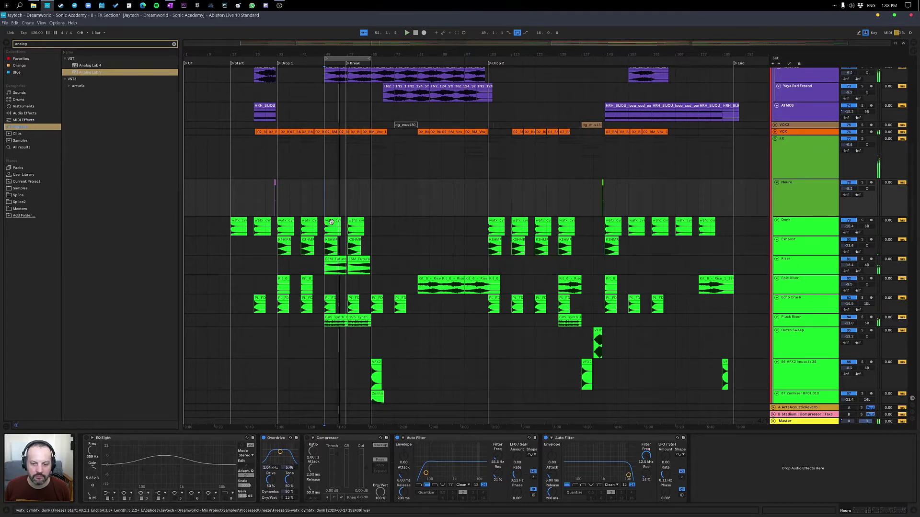
{"action": "left_click", "coordinate": [805, 226]}
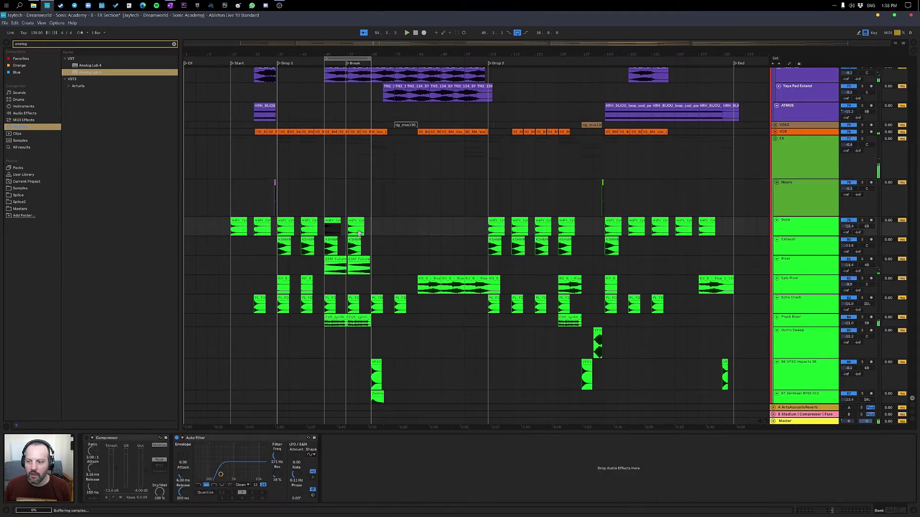
{"action": "left_click", "coordinate": [795, 226]}
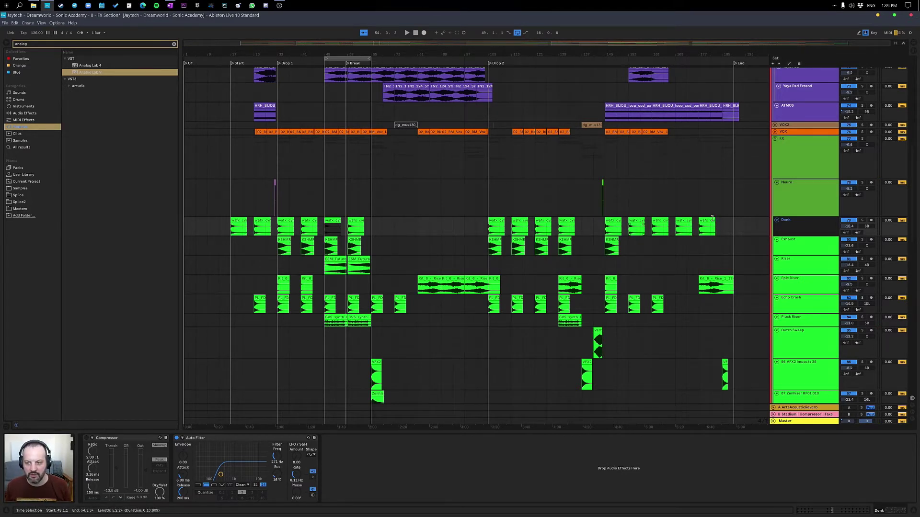
Step: Solo the Donk track and play its clip from bar 49
{"action": "key", "text": "ctrl+v"}
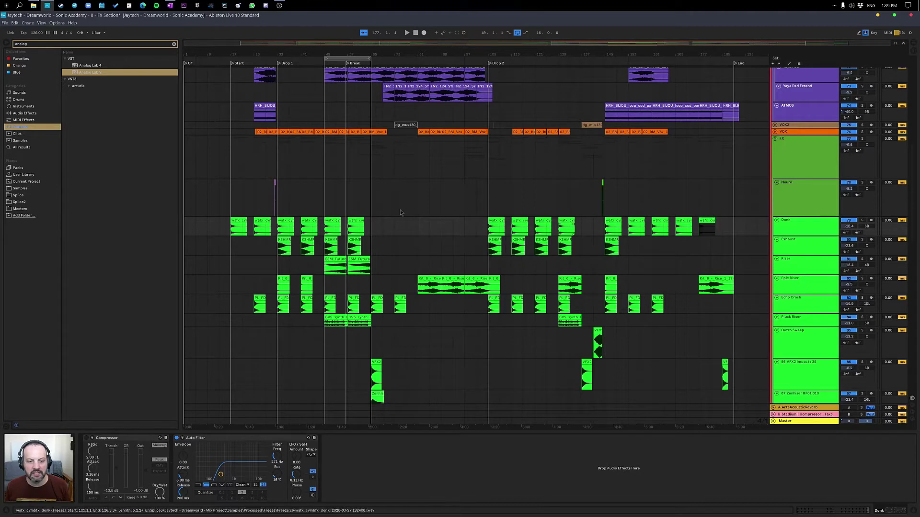
{"action": "left_click", "coordinate": [326, 222]}
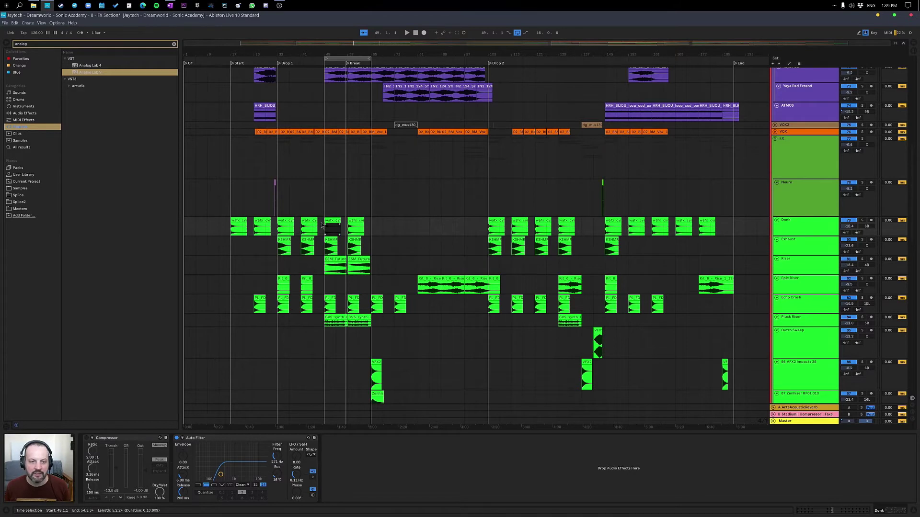
{"action": "left_click", "coordinate": [862, 221]}
{"action": "key", "text": "space"}
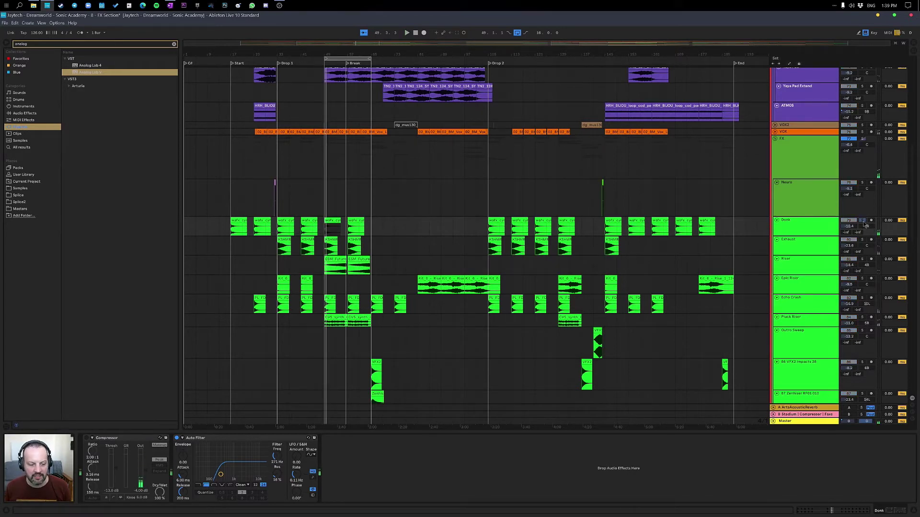
Step: Check the FX group, Neuro and Donk device chains, and replay the soloed Donk clip from bar 49
{"action": "left_click", "coordinate": [821, 164]}
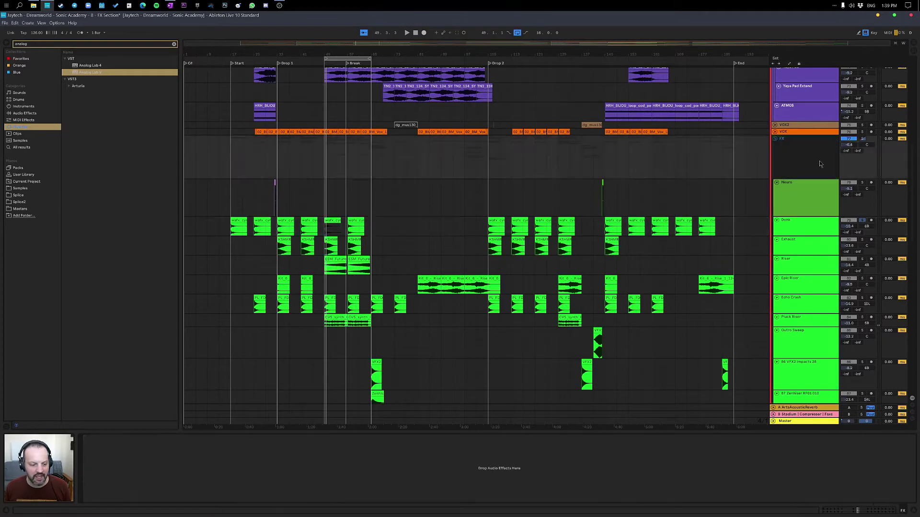
{"action": "left_click", "coordinate": [810, 208]}
{"action": "left_click", "coordinate": [807, 148]}
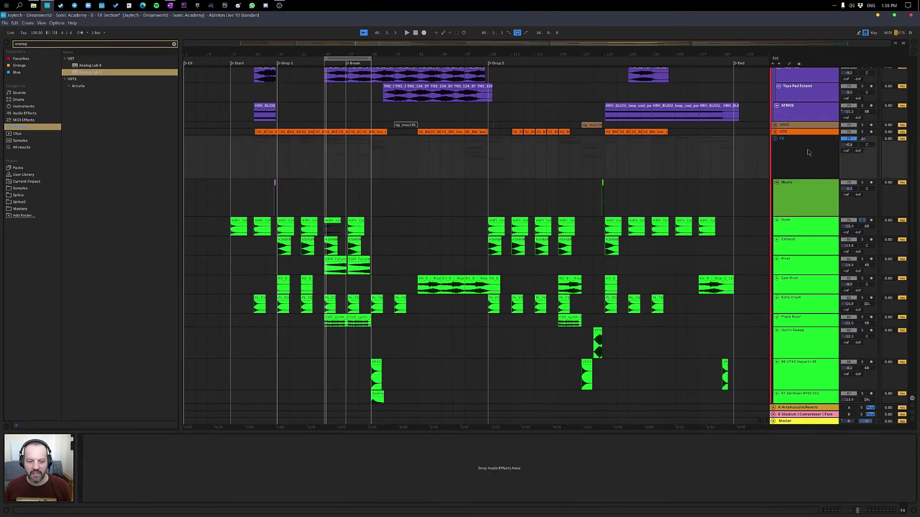
{"action": "left_click", "coordinate": [809, 221]}
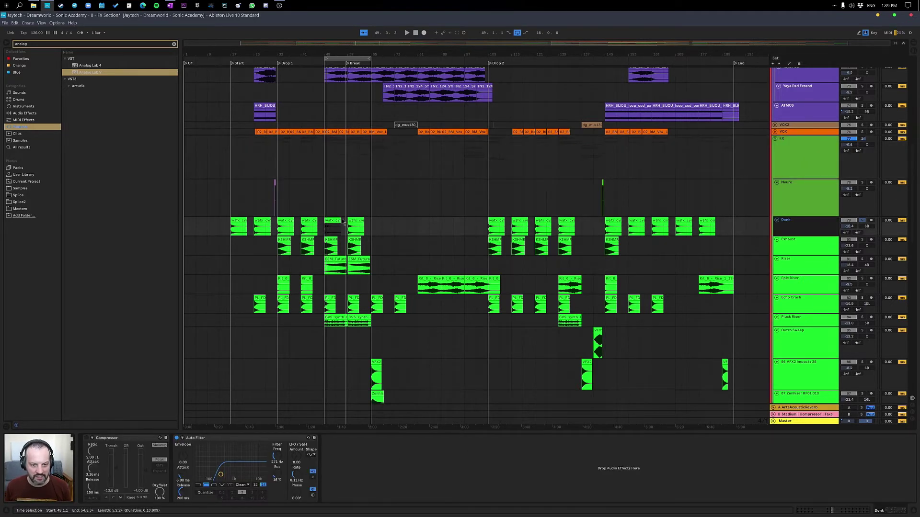
{"action": "left_click", "coordinate": [810, 225]}
{"action": "key", "text": "space"}
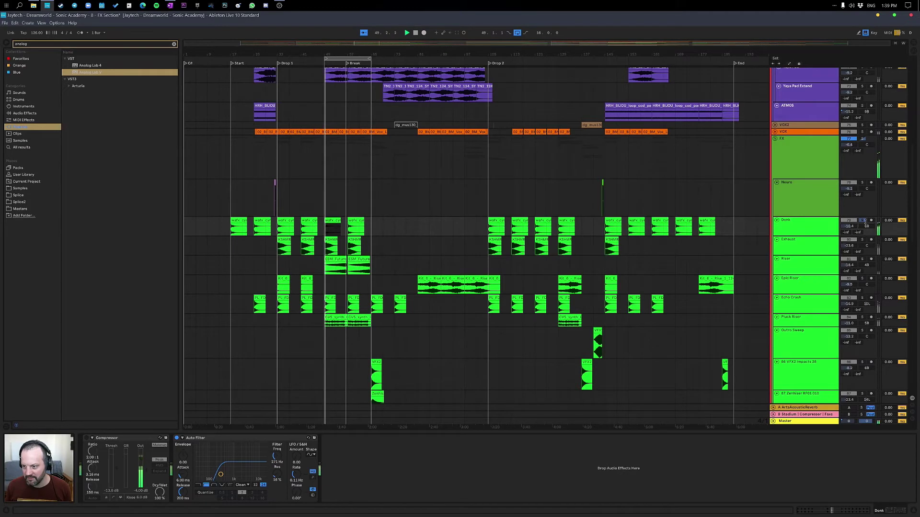
{"action": "key", "text": "space"}
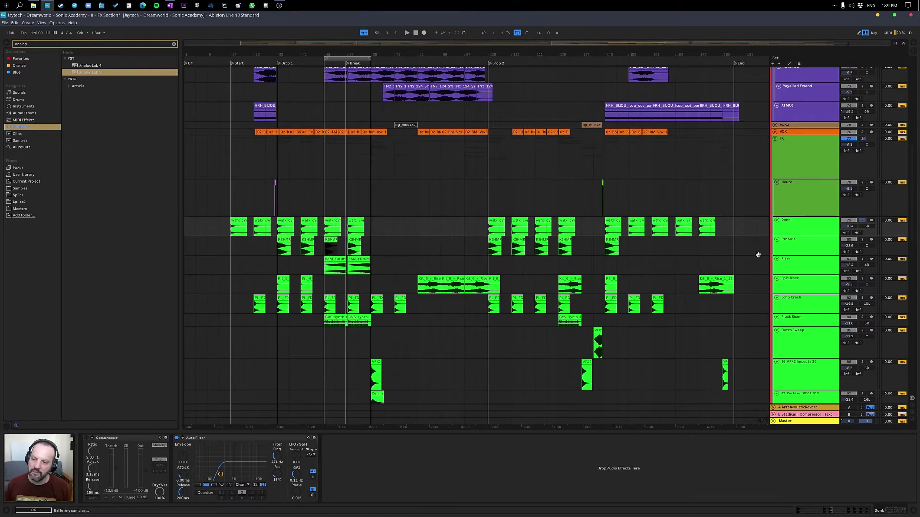
Step: Switch the solo to the Exhaust track, display its devices and play its clip at bar 49
{"action": "left_click", "coordinate": [865, 240]}
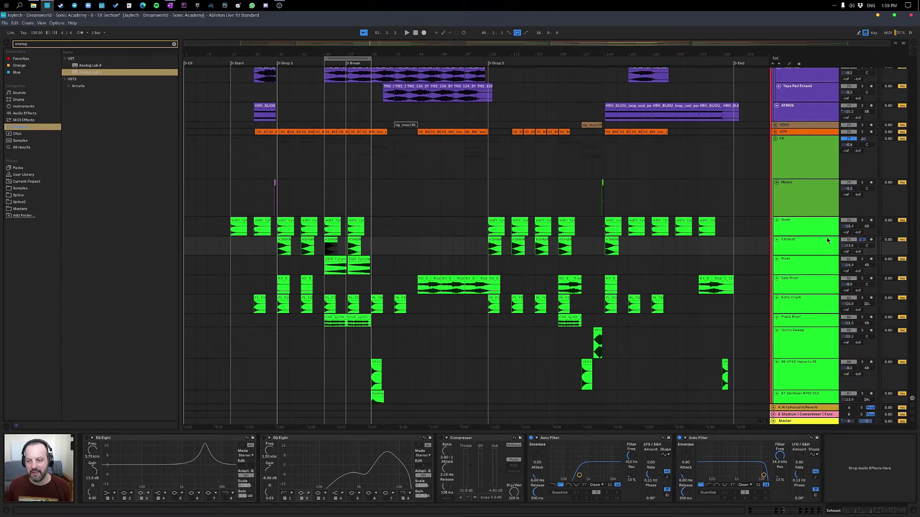
{"action": "left_click", "coordinate": [811, 245]}
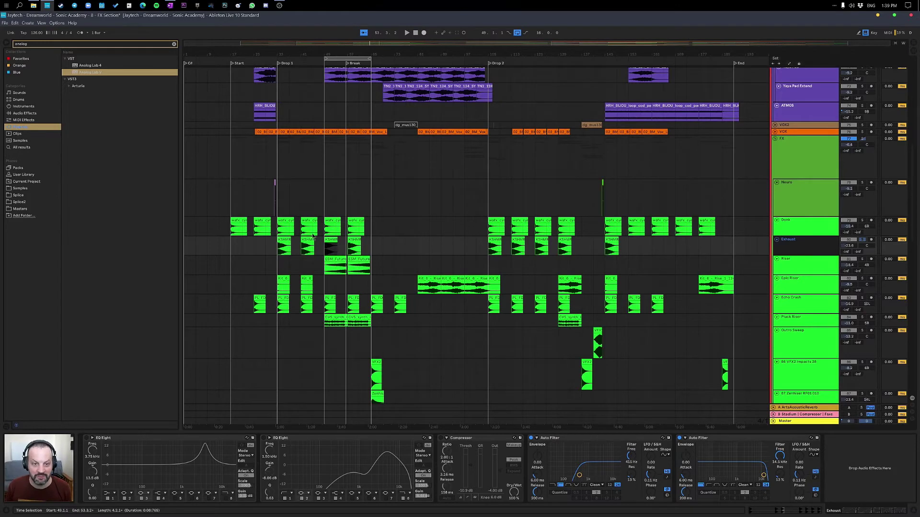
{"action": "left_click_drag", "start_coordinate": [326, 53], "coordinate": [326, 77]}
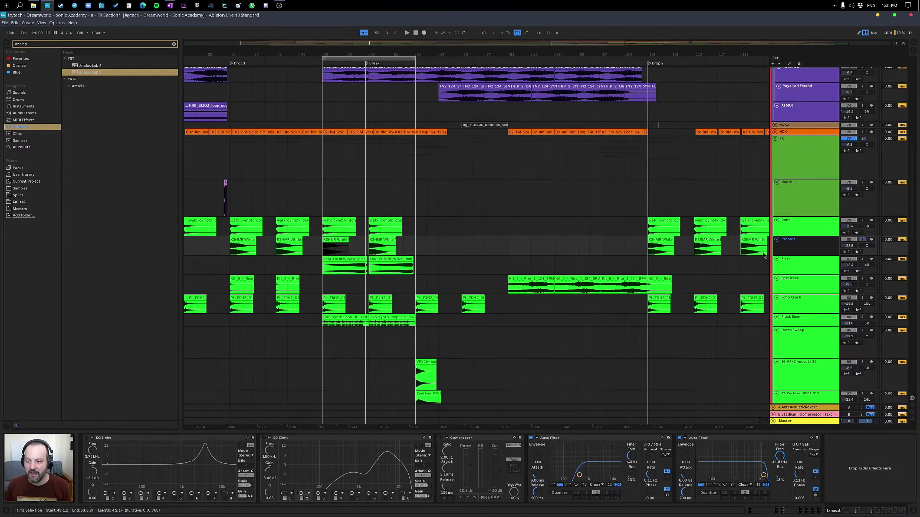
{"action": "key", "text": "space"}
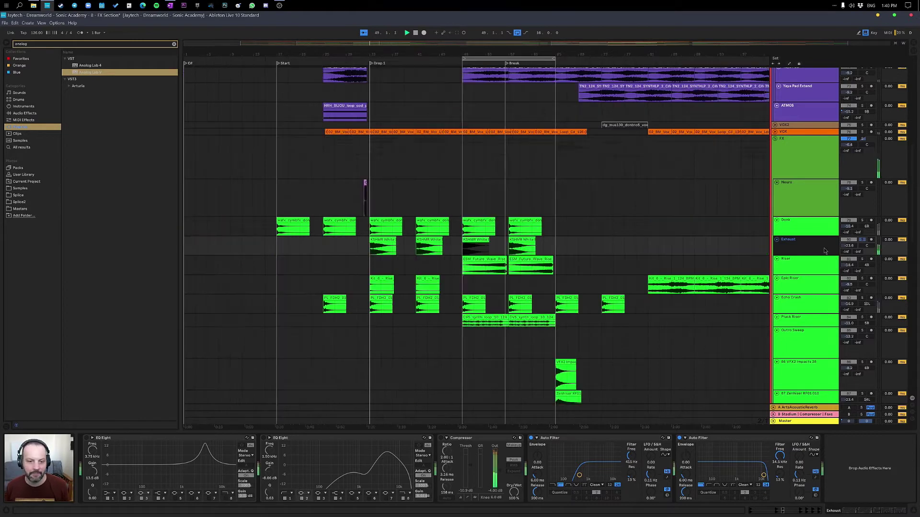
Step: Take the Exhaust track out of solo and play the same passage within the full mix
{"action": "left_click", "coordinate": [862, 241]}
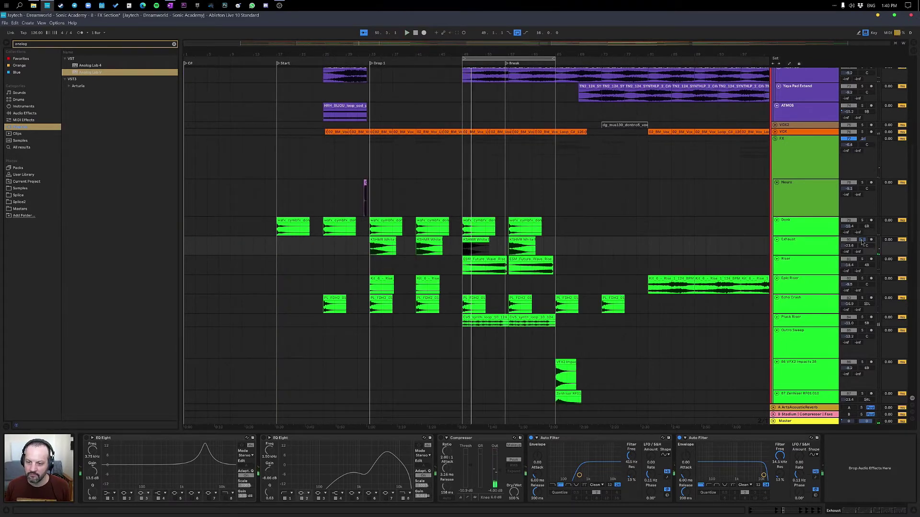
{"action": "key", "text": "space"}
{"action": "key", "text": "space"}
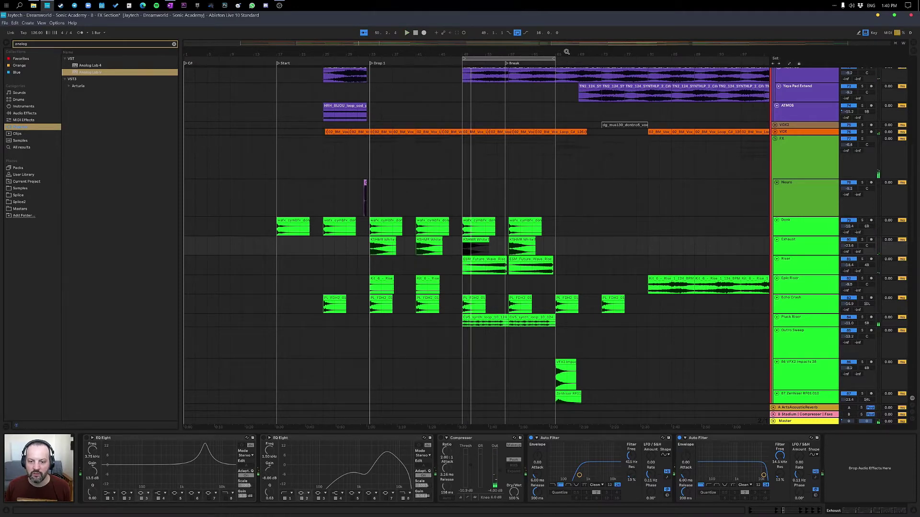
Step: Solo the Riser track to audition its clips in the section from bar 49, and end the solo
{"action": "left_click_drag", "start_coordinate": [568, 53], "coordinate": [378, 53]}
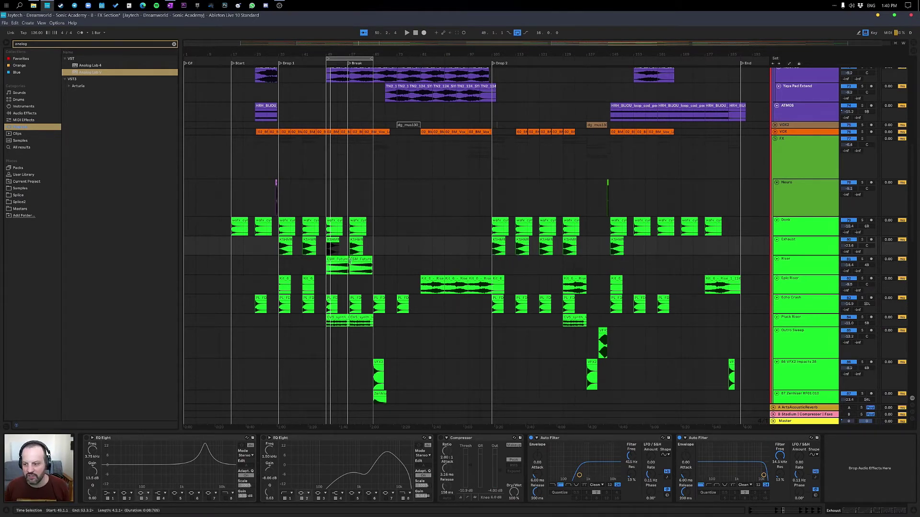
{"action": "left_click", "coordinate": [335, 271]}
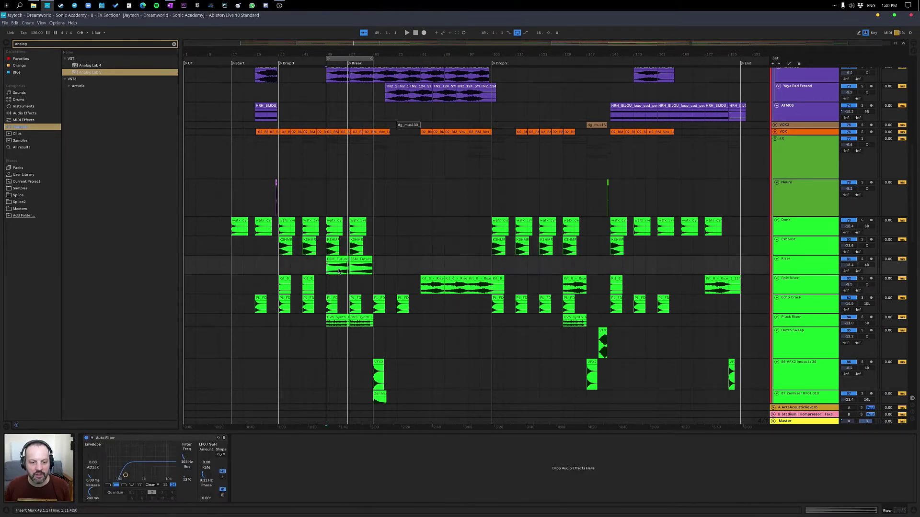
{"action": "left_click", "coordinate": [793, 274]}
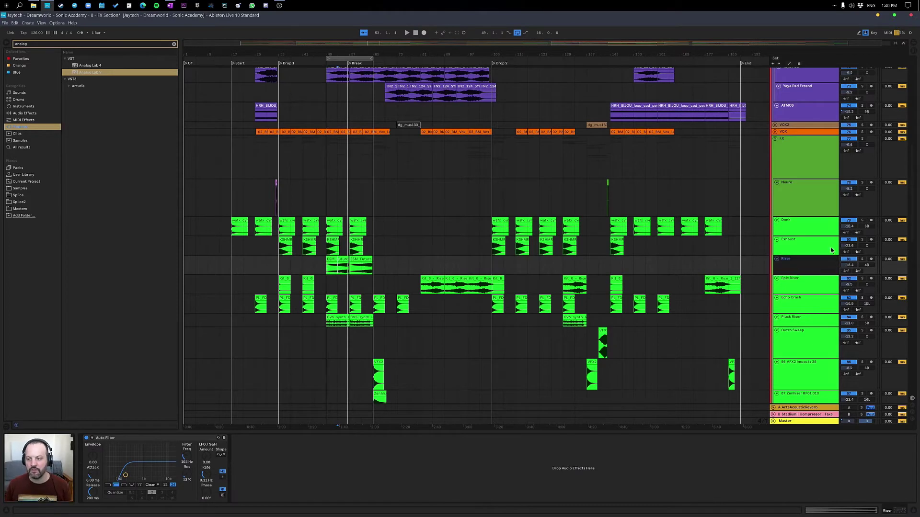
{"action": "left_click", "coordinate": [862, 260]}
{"action": "key", "text": "space"}
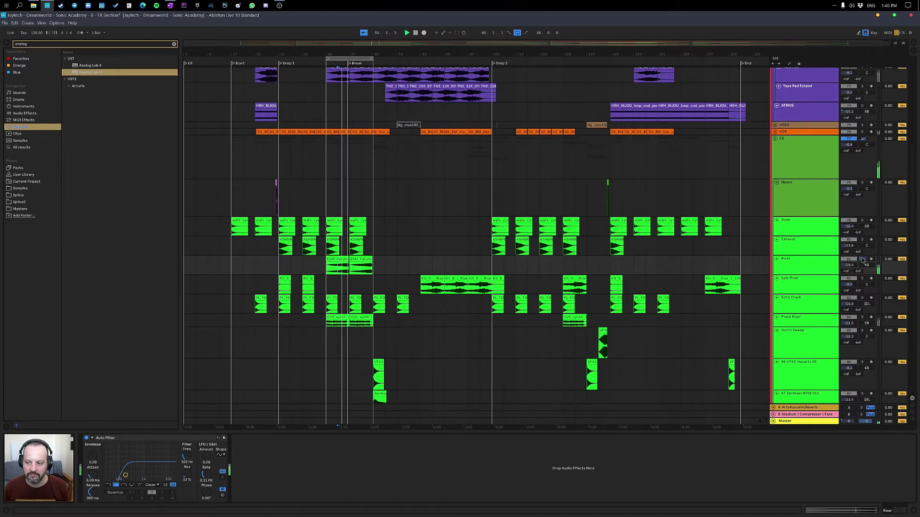
{"action": "left_click", "coordinate": [862, 260]}
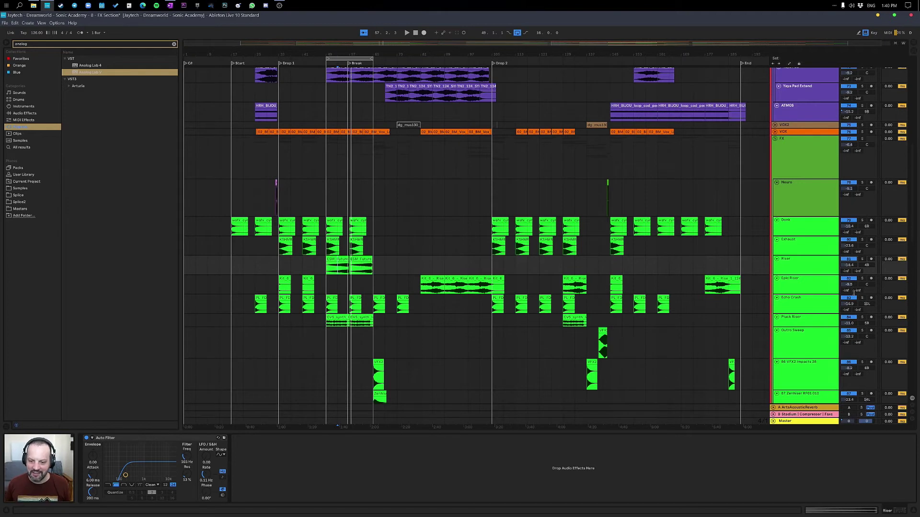
Step: Solo the Epic Riser track and play from the first of its consecutive clips leading up to Drop 2
{"action": "left_click", "coordinate": [440, 279]}
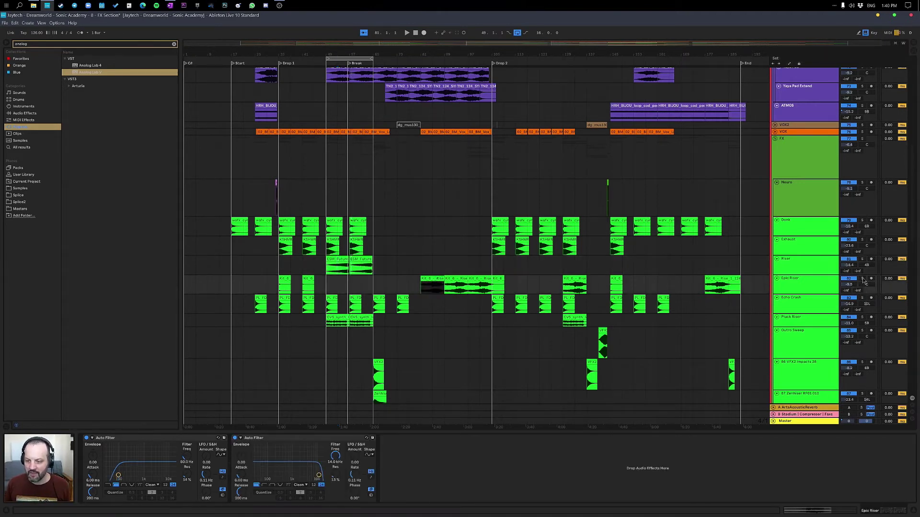
{"action": "left_click", "coordinate": [862, 279]}
{"action": "key", "text": "space"}
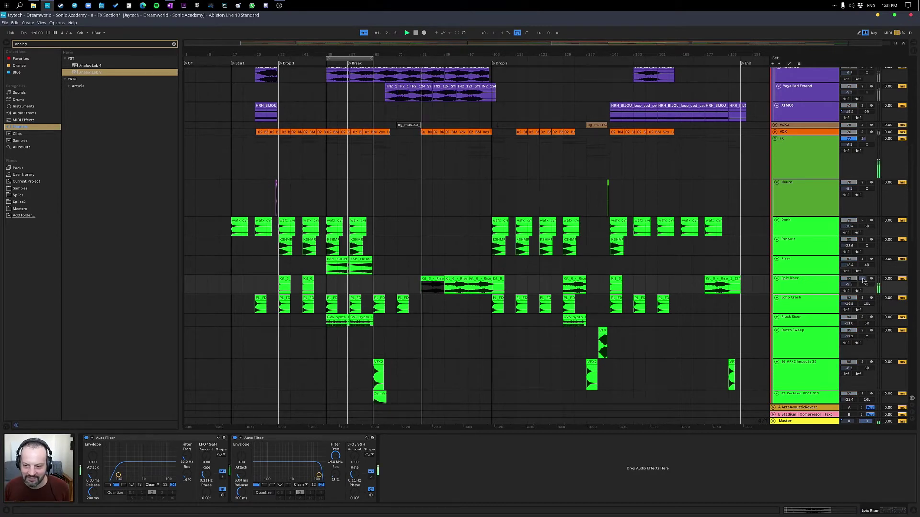
Step: Take the Epic Riser track out of solo and play its clips at bars 129 and 177 within the full mix
{"action": "left_click", "coordinate": [862, 280]}
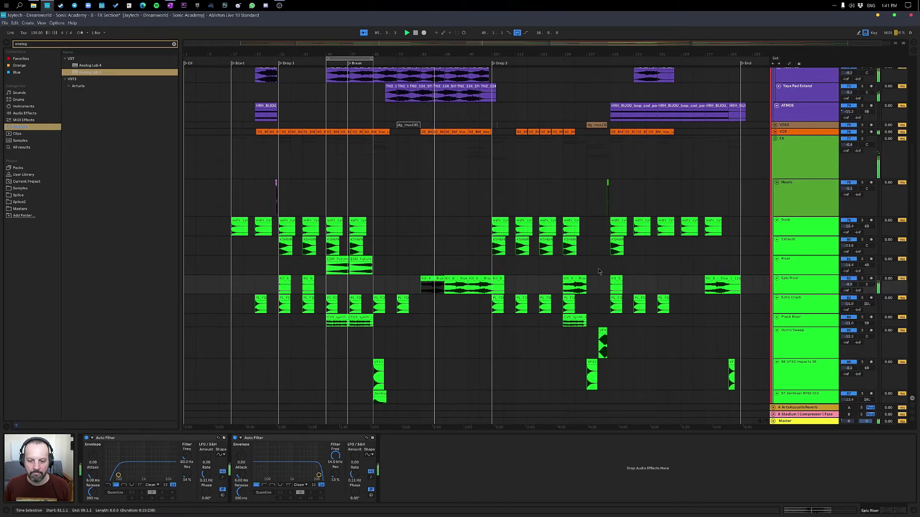
{"action": "left_click", "coordinate": [578, 277]}
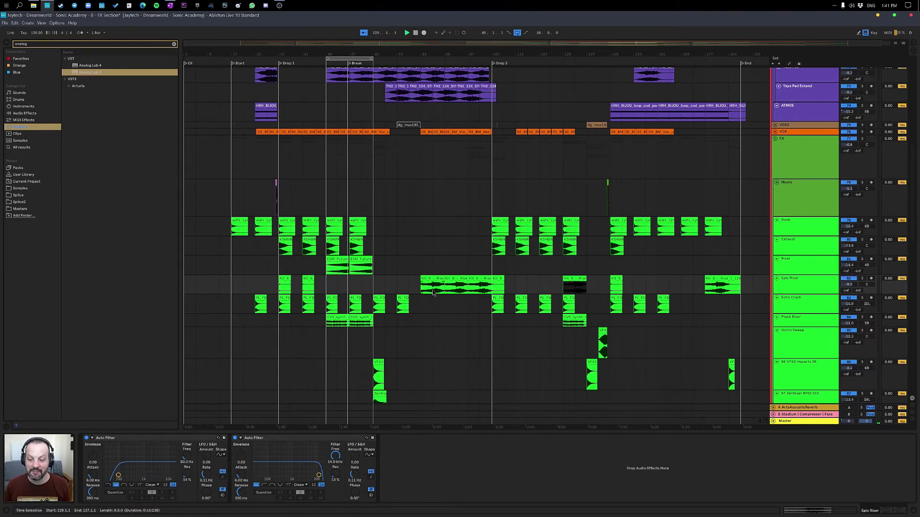
{"action": "key", "text": "space"}
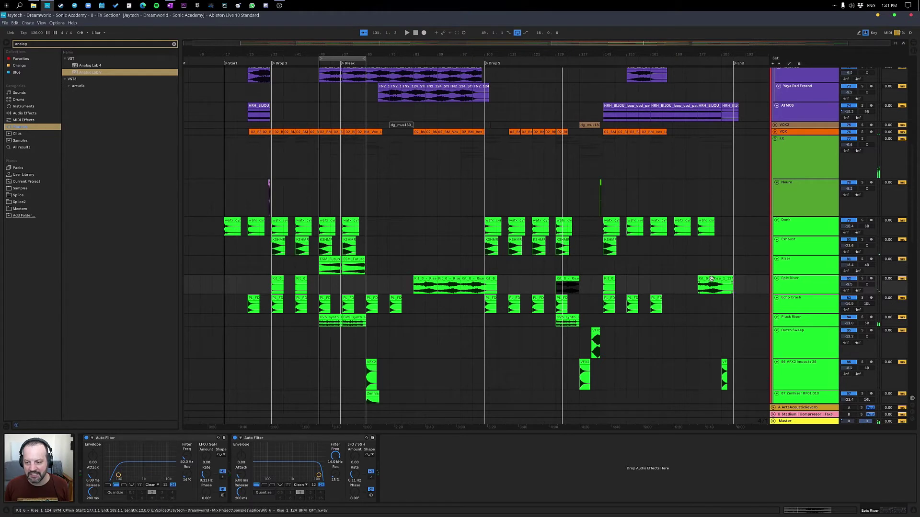
{"action": "left_click", "coordinate": [712, 279]}
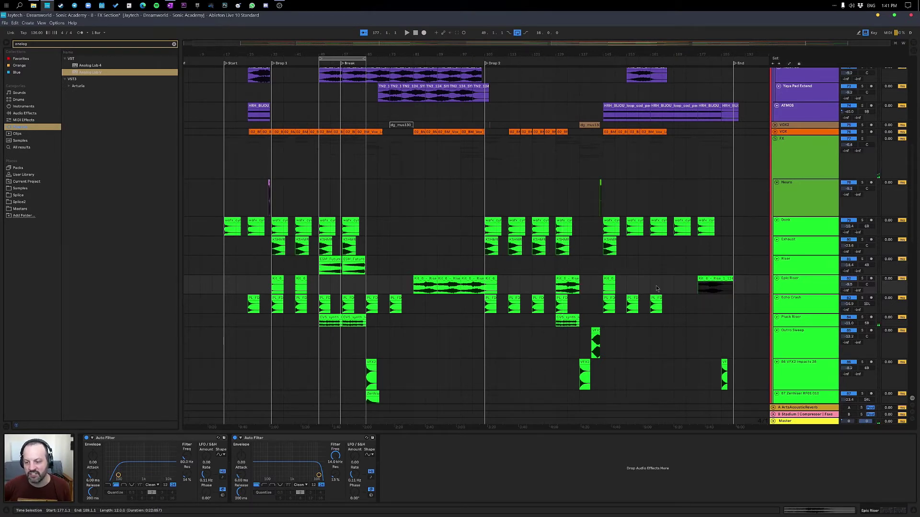
{"action": "key", "text": "space"}
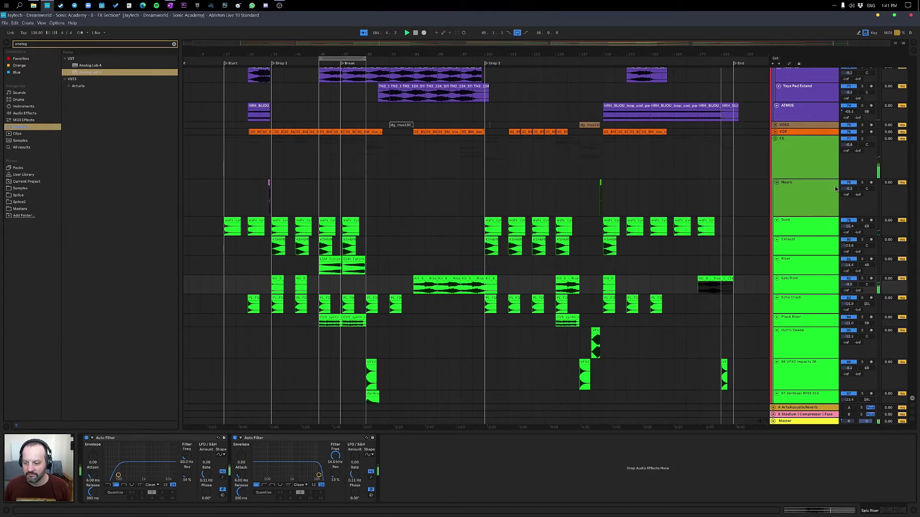
Step: Solo the Echo Crash track, display its devices and audition its clip at bar 49
{"action": "left_click", "coordinate": [323, 301]}
{"action": "key", "text": "space"}
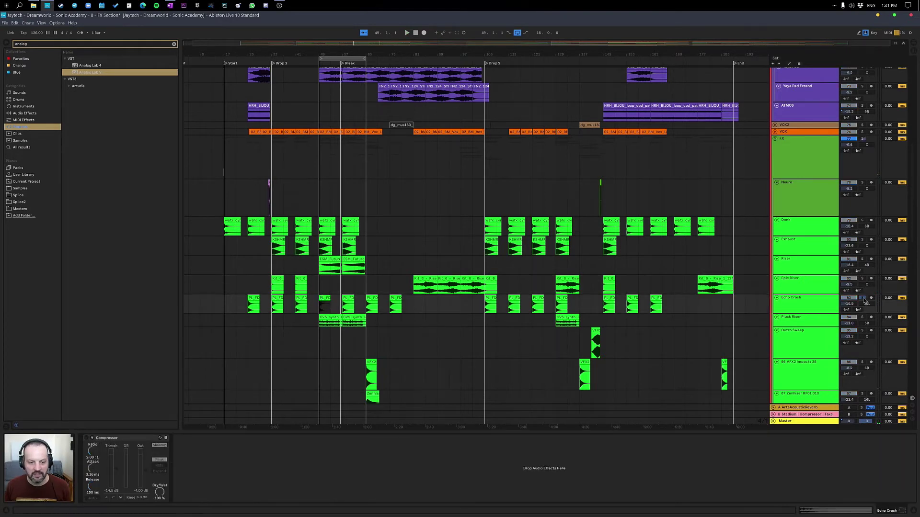
{"action": "key", "text": "space"}
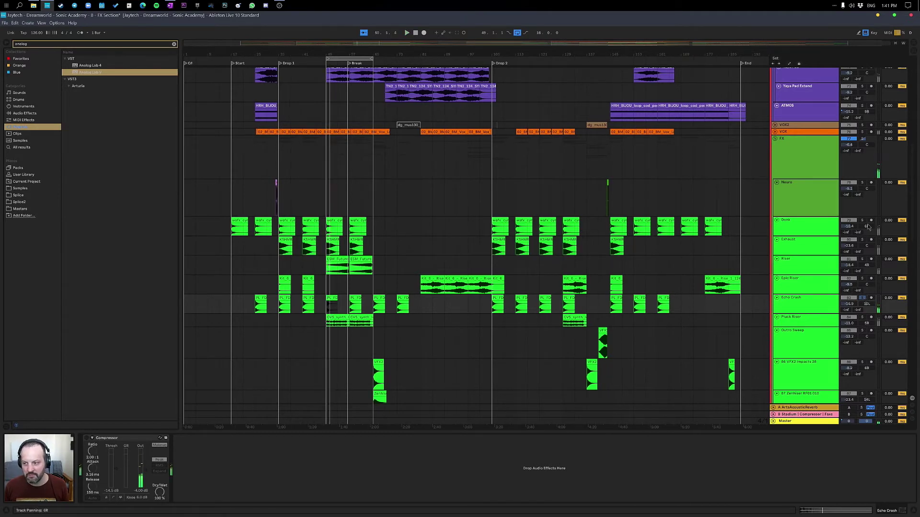
{"action": "key", "text": "space"}
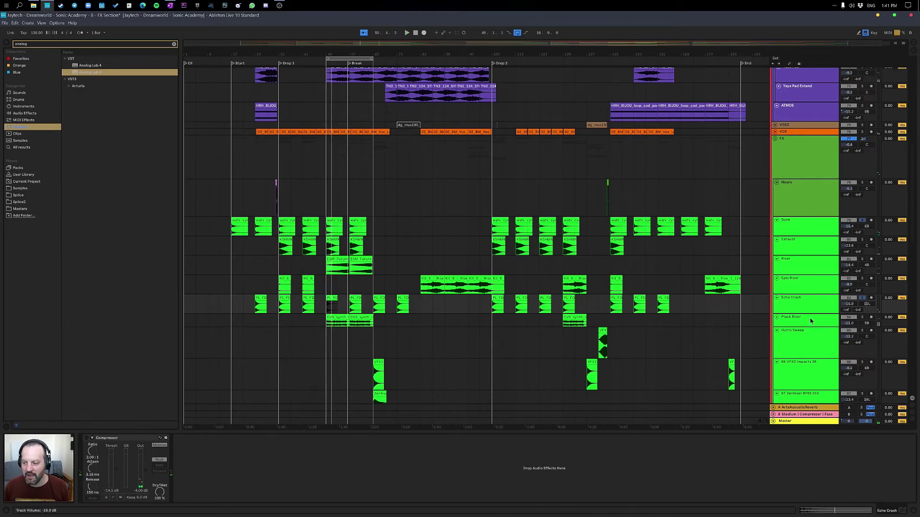
Step: Solo the Pluck Riser track to play it from bar 53, and replay it from bar 51 within the full mix
{"action": "left_click", "coordinate": [865, 321]}
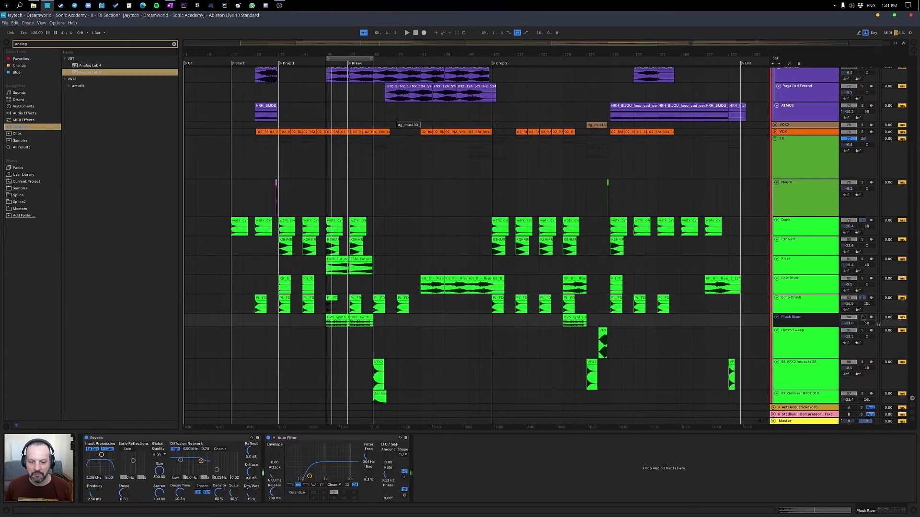
{"action": "left_click", "coordinate": [862, 317]}
{"action": "left_click", "coordinate": [338, 325]}
{"action": "key", "text": "Right"}
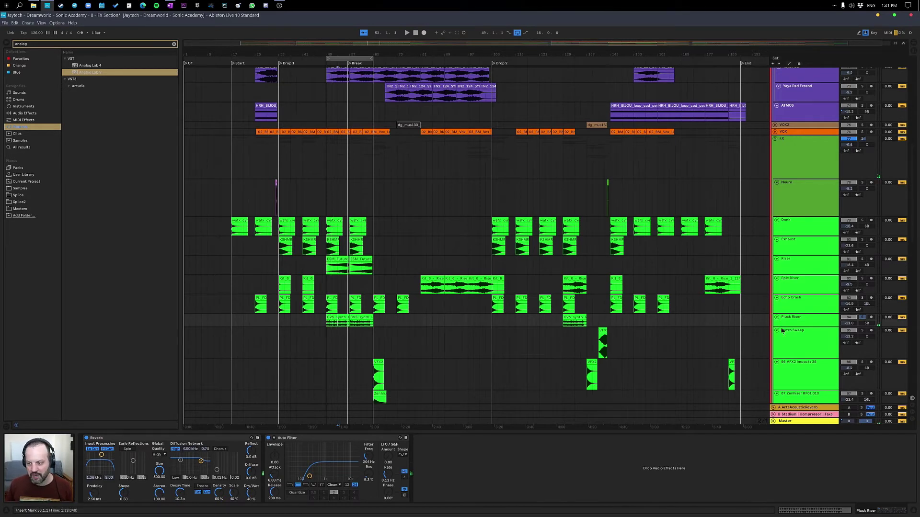
{"action": "key", "text": "space"}
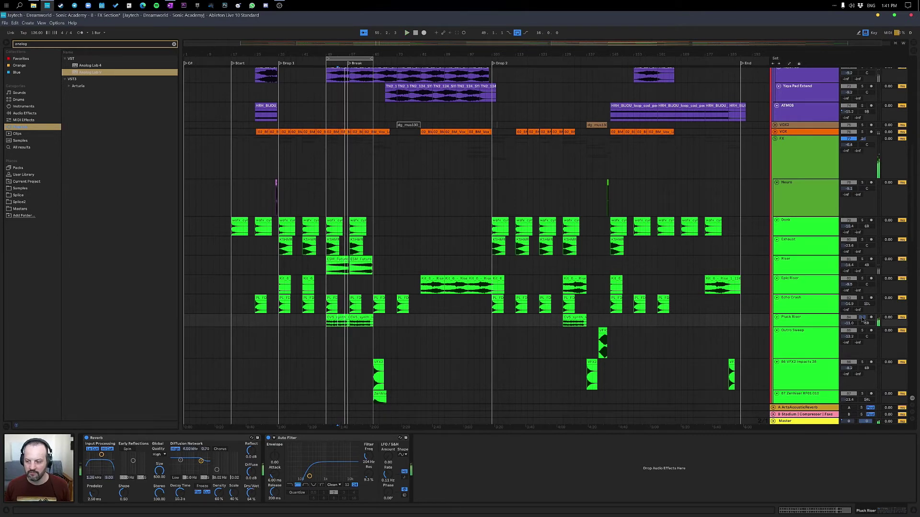
{"action": "left_click", "coordinate": [332, 321]}
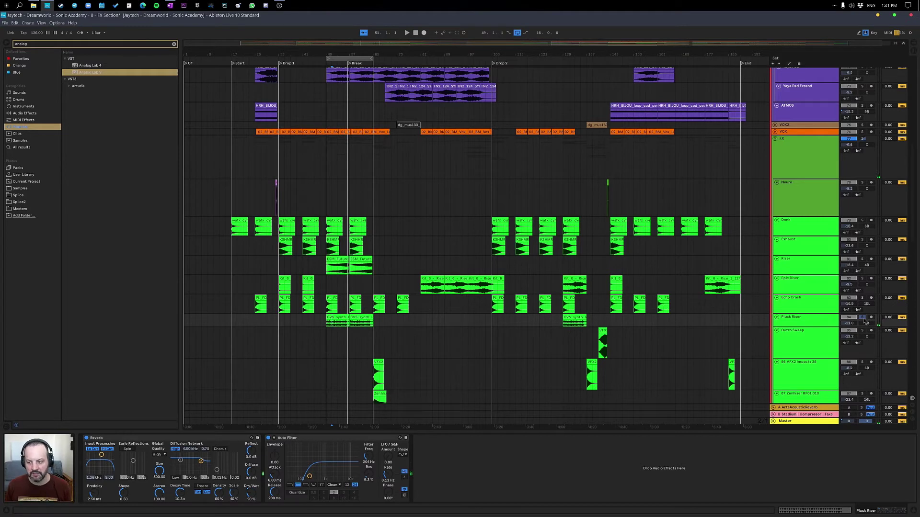
{"action": "key", "text": "space"}
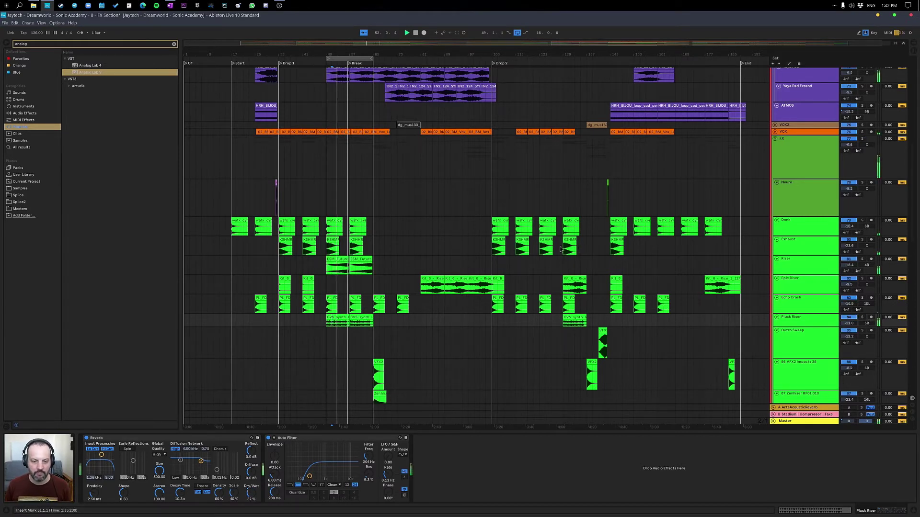
Step: Display the devices of the Outro Sweep track and play its clip at bar 141 in the full mix
{"action": "scroll", "coordinate": [543, 250], "scroll_direction": "down", "scroll_amount": 3}
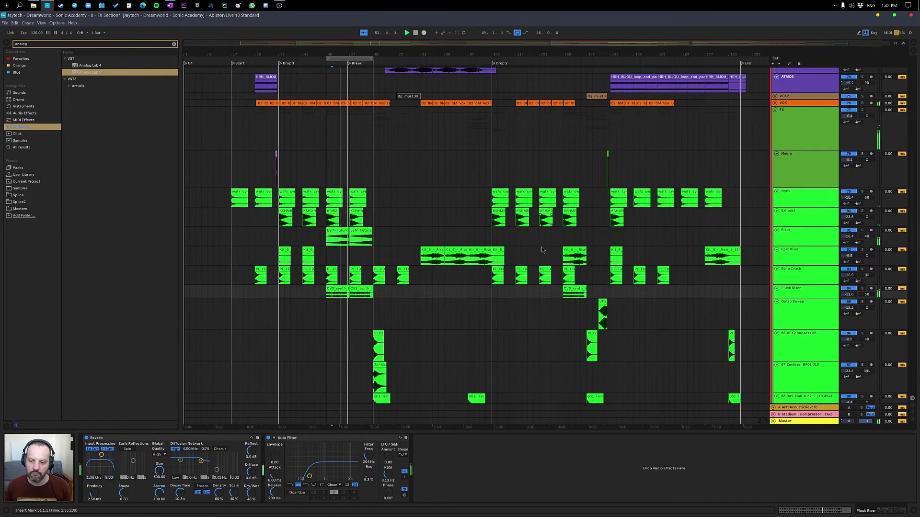
{"action": "scroll", "coordinate": [543, 249], "scroll_direction": "down", "scroll_amount": 1}
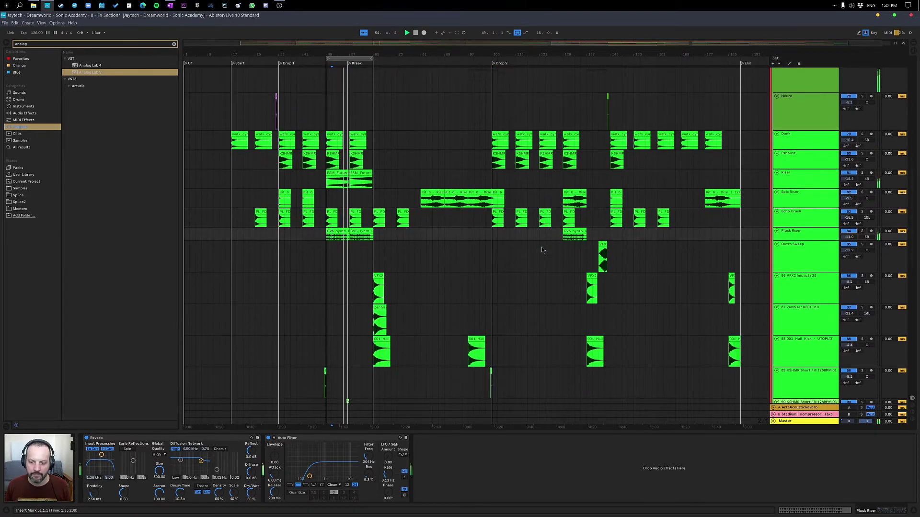
{"action": "left_click", "coordinate": [601, 245]}
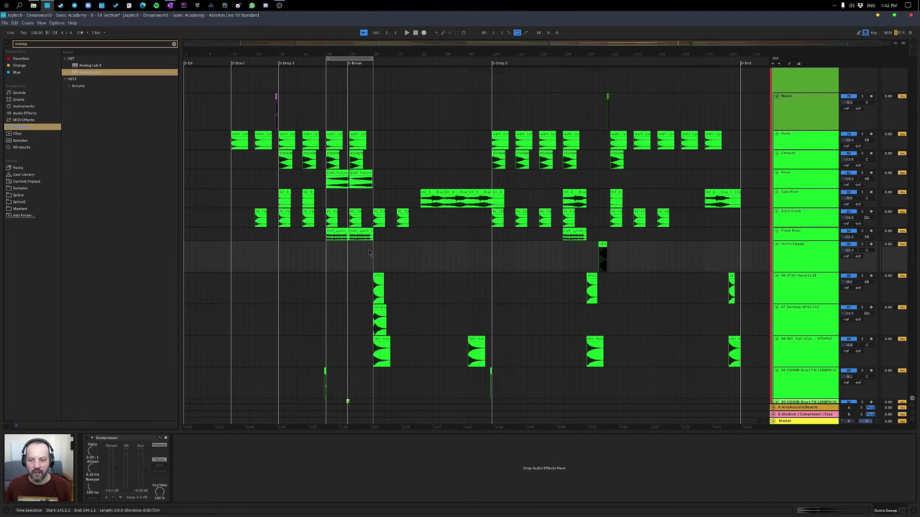
{"action": "scroll", "coordinate": [309, 252], "scroll_direction": "down", "scroll_amount": 1}
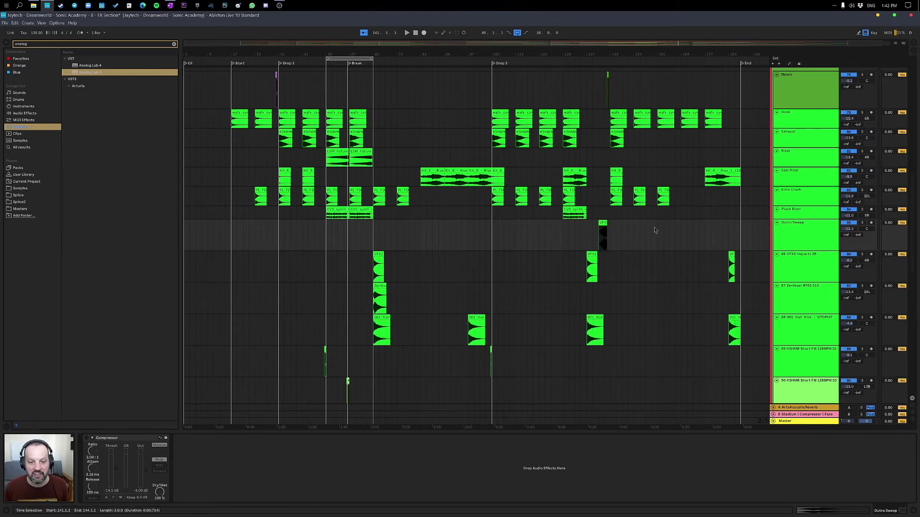
{"action": "key", "text": "space"}
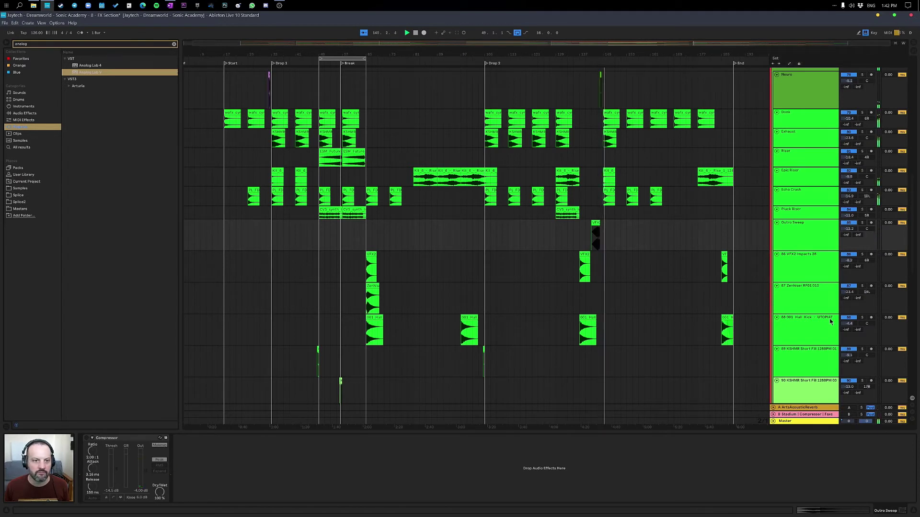
{"action": "key", "text": "space"}
Step: Solo the Neuro track, show its device chain and play its short clip at bar 32, just before Drop 1
{"action": "left_click", "coordinate": [273, 84]}
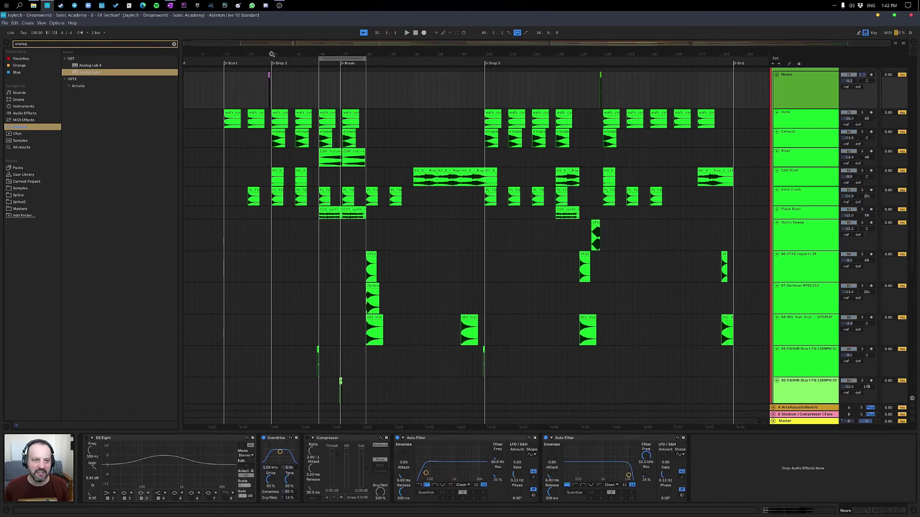
{"action": "left_click_drag", "start_coordinate": [267, 54], "coordinate": [267, 54]}
{"action": "key", "text": "space"}
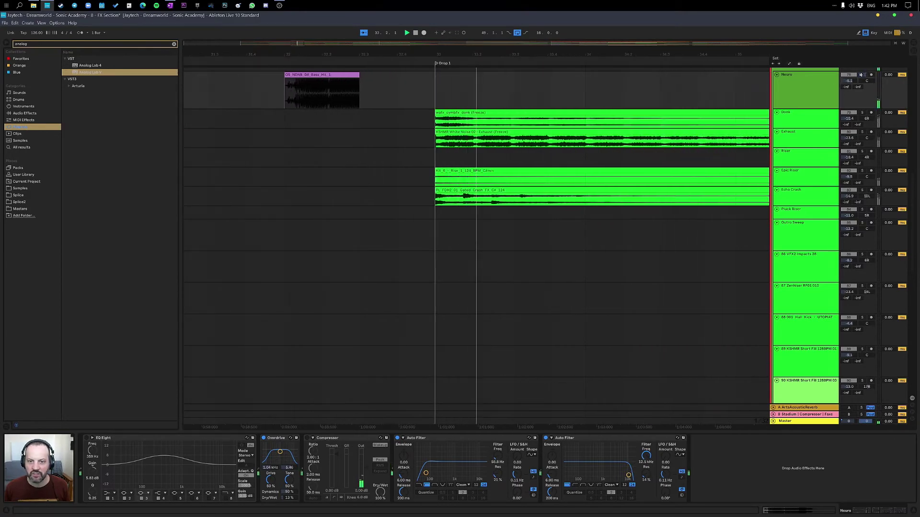
Step: Take the Neuro track out of solo and play from bar 30 into Drop 1 within the full mix
{"action": "key", "text": "minus"}
{"action": "key", "text": "minus"}
{"action": "key", "text": "minus"}
{"action": "key", "text": "minus"}
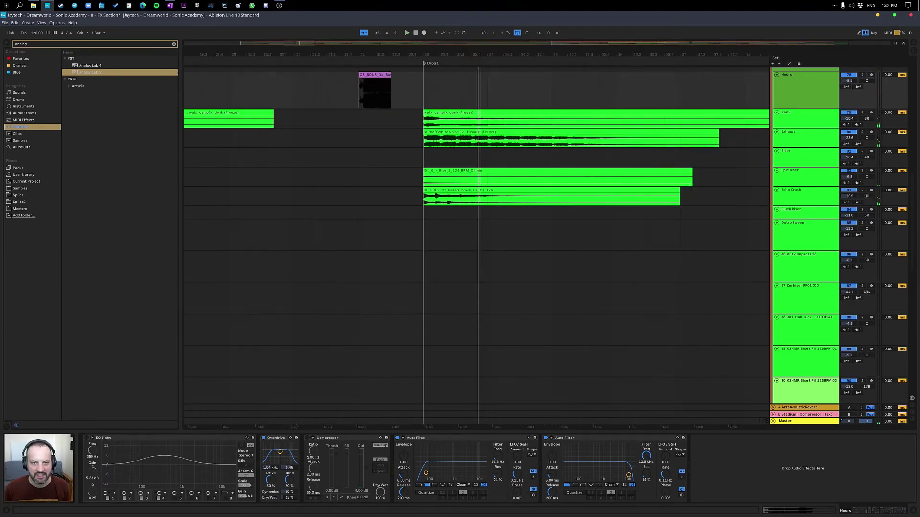
{"action": "left_click", "coordinate": [463, 94]}
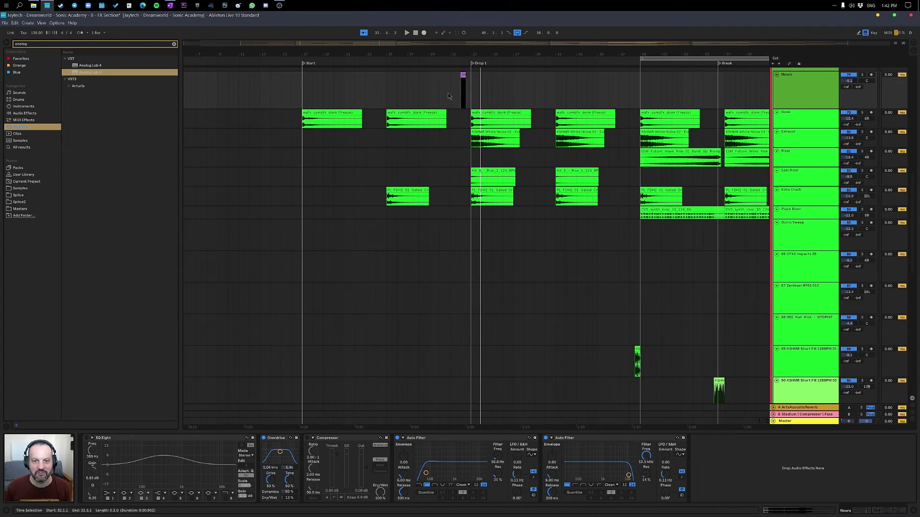
{"action": "left_click", "coordinate": [439, 101]}
{"action": "key", "text": "space"}
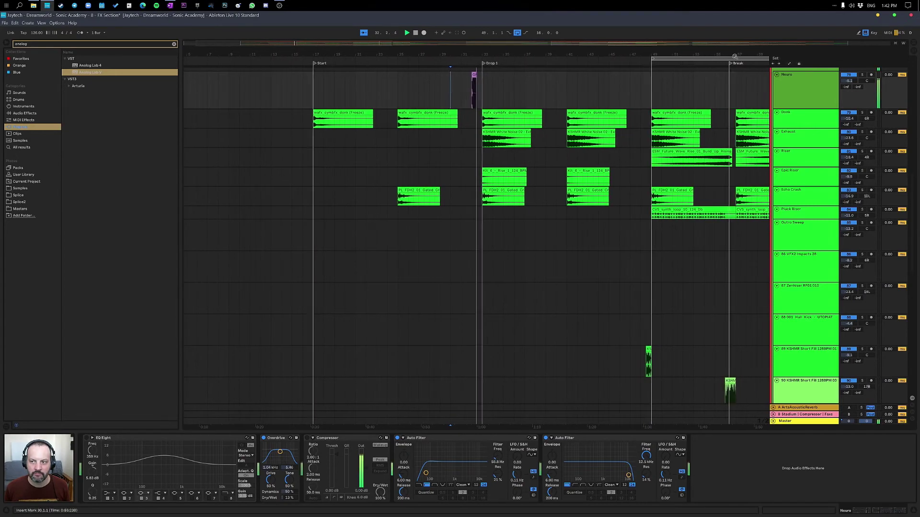
Step: Audition the VFX2 Impacts 28 clip and the Zenhiser clip below it at bar 65, each with its own track soloed
{"action": "key", "text": "w"}
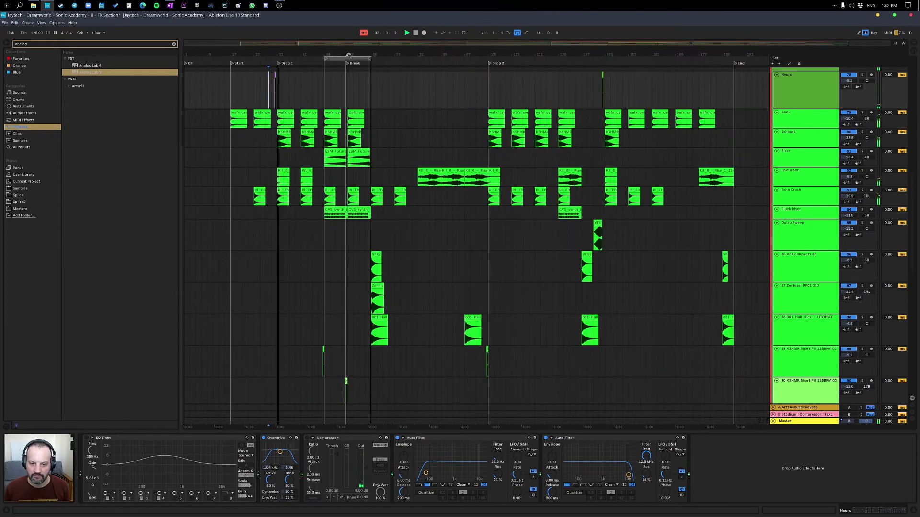
{"action": "left_click", "coordinate": [379, 285]}
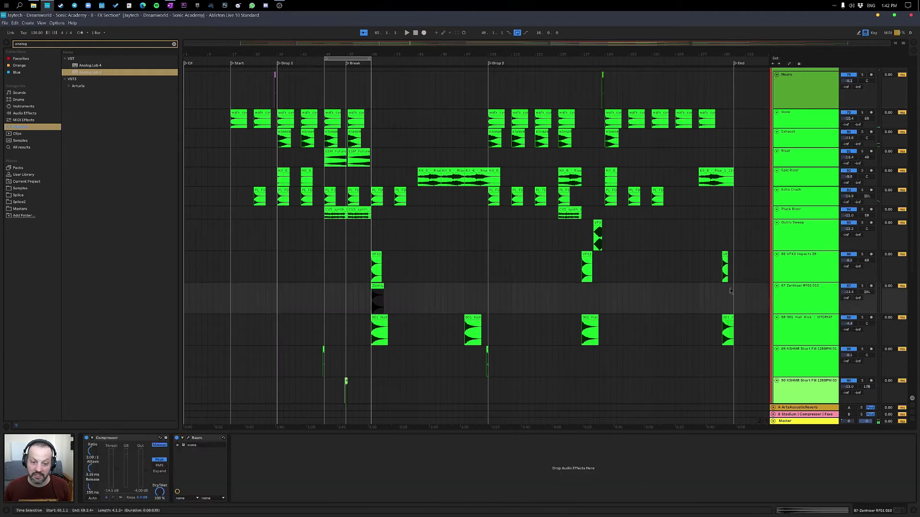
{"action": "left_click", "coordinate": [376, 254]}
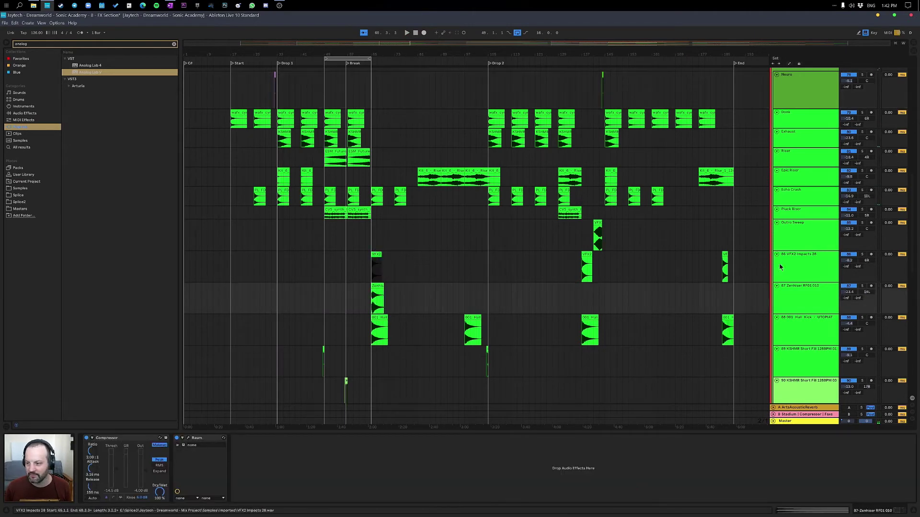
{"action": "left_click", "coordinate": [862, 255]}
{"action": "key", "text": "space"}
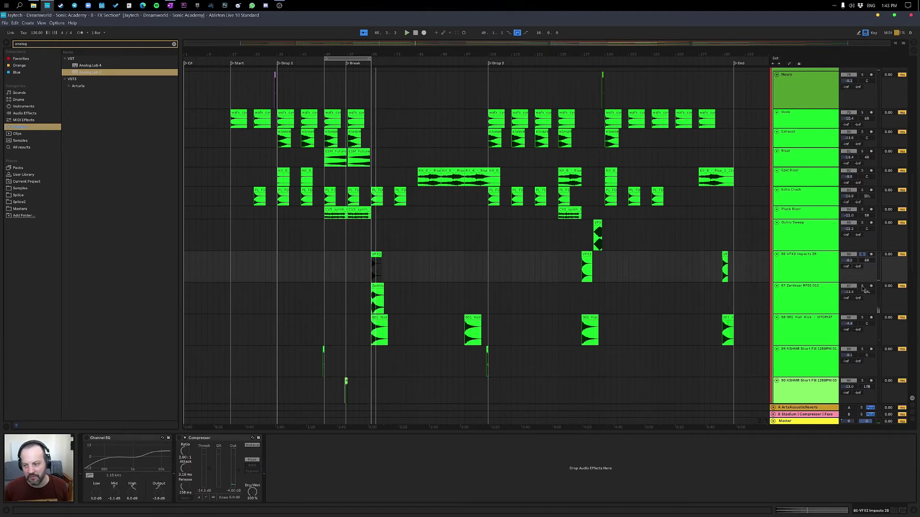
{"action": "left_click", "coordinate": [862, 286]}
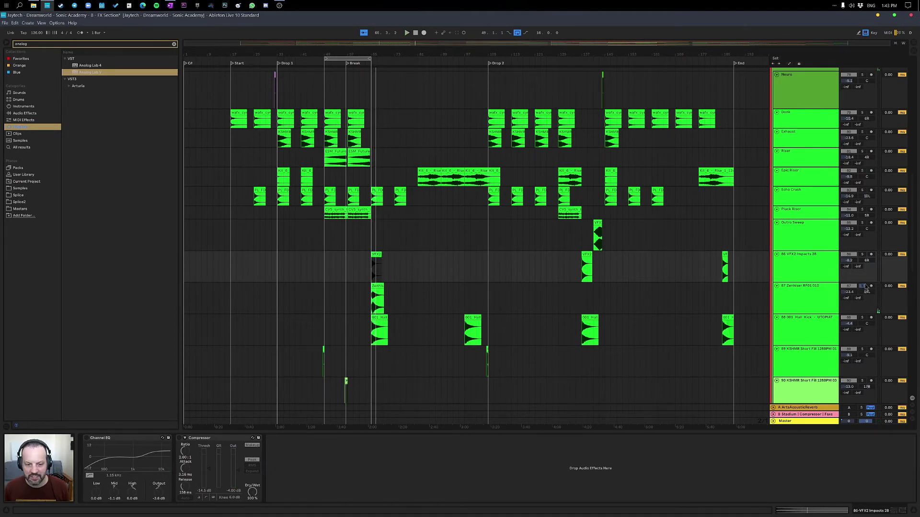
{"action": "key", "text": "space"}
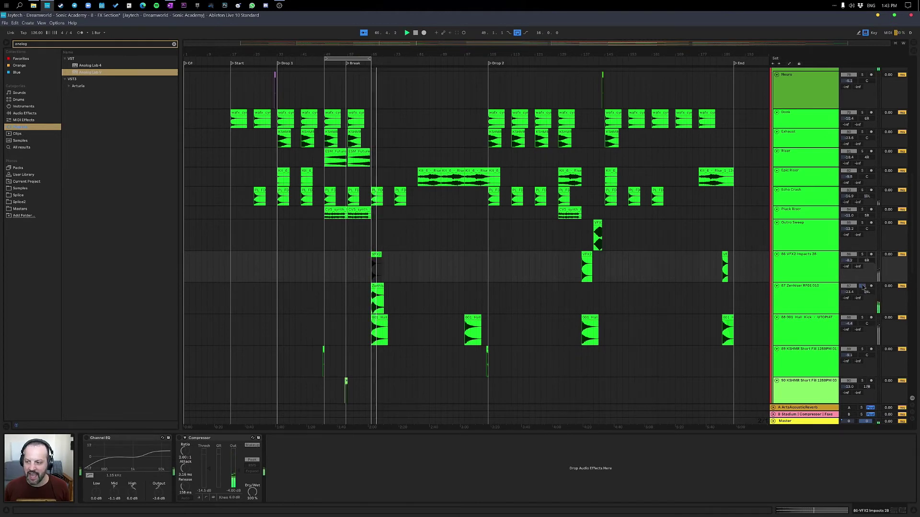
Step: Solo the Hall Kick track to audition its clip at bar 65, and end the solo to hear it in the mix
{"action": "left_click", "coordinate": [863, 318]}
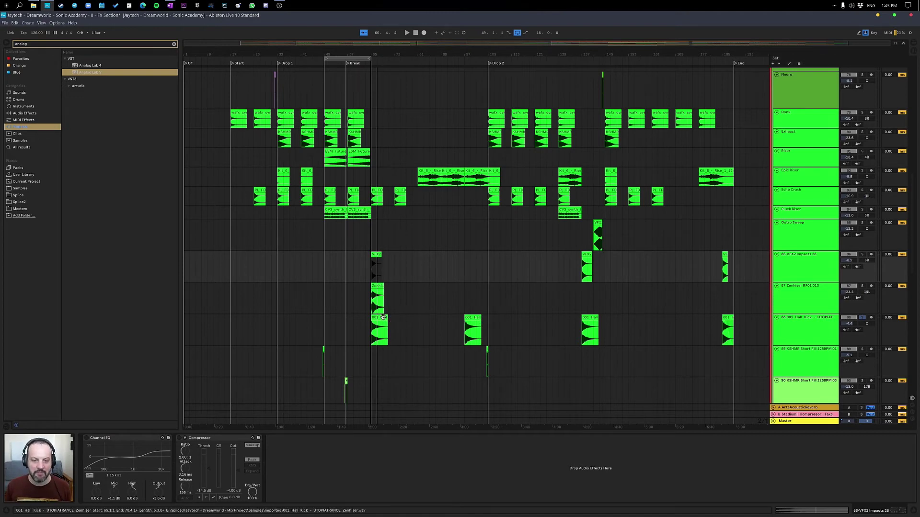
{"action": "left_click", "coordinate": [863, 320]}
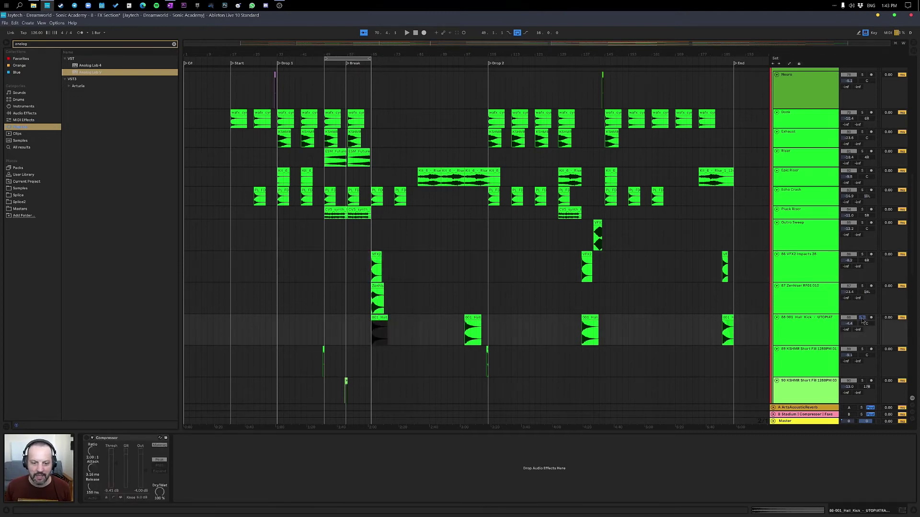
{"action": "key", "text": "space"}
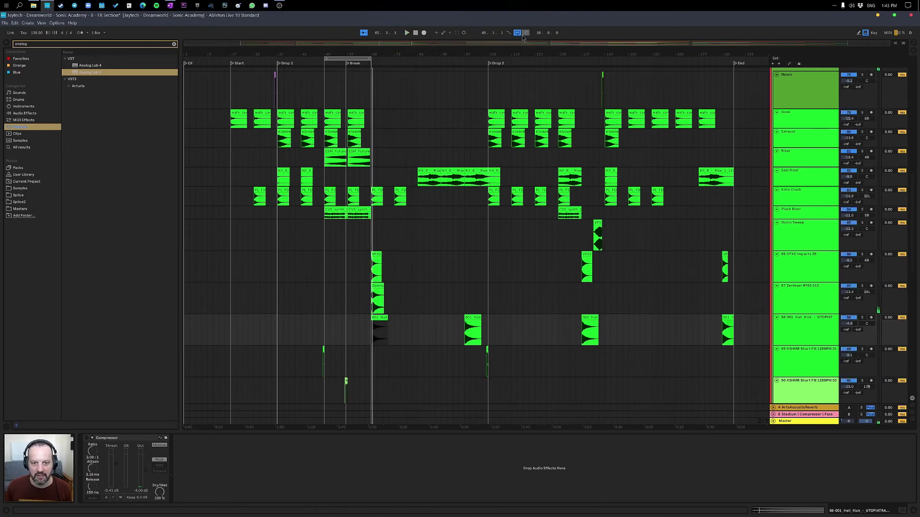
Step: Turn off the arrangement loop to play through the Hall Kick clip at bar 65 in the mix, and select its next clip at bar 97
{"action": "left_click", "coordinate": [365, 61]}
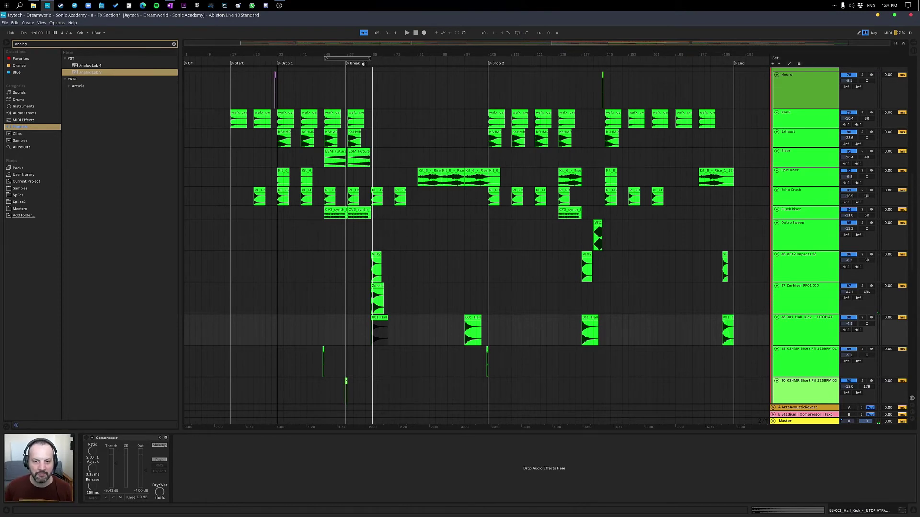
{"action": "left_click", "coordinate": [362, 64]}
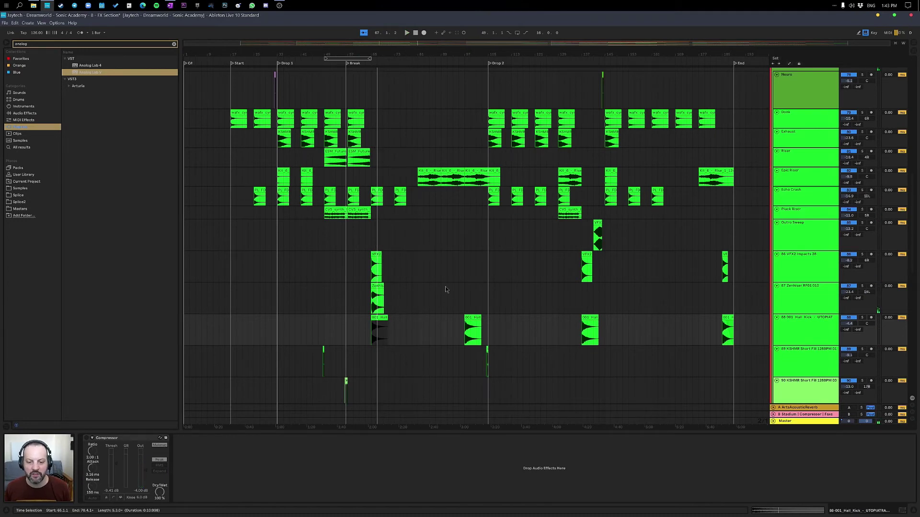
{"action": "left_click", "coordinate": [472, 318]}
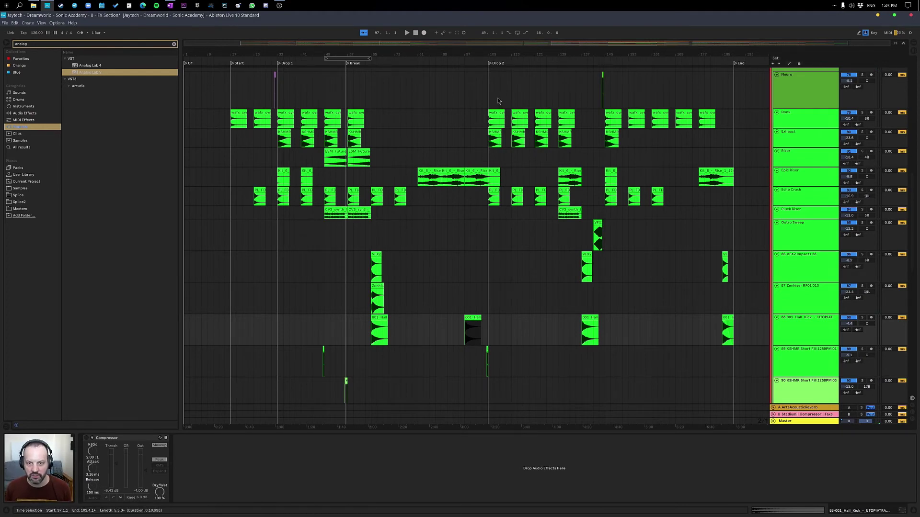
Step: Play the Hall Kick clip at bar 97 in the mix, followed by its two clips between Drop 2 and the End marker
{"action": "key", "text": "space"}
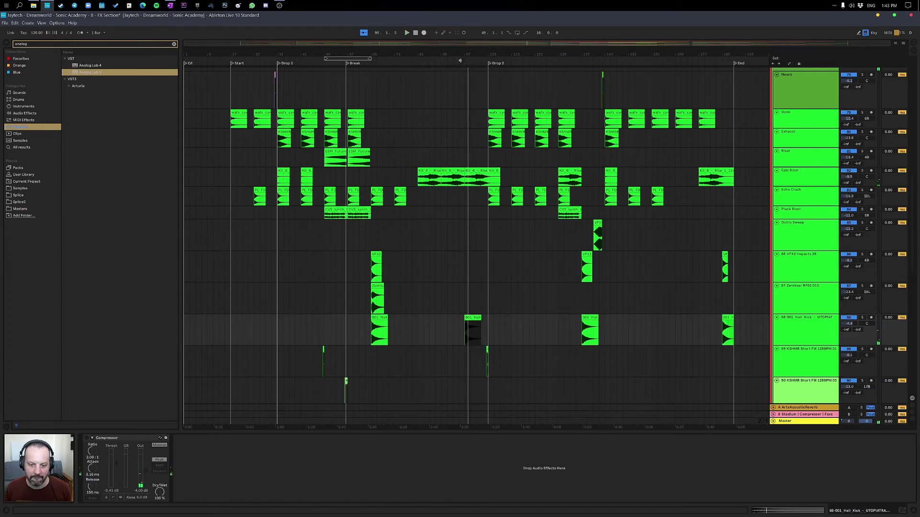
{"action": "key", "text": "space"}
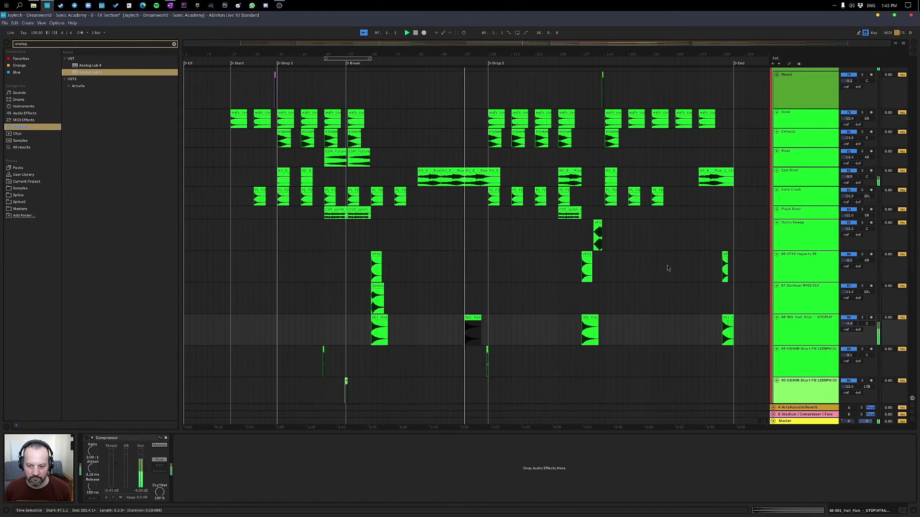
{"action": "key", "text": "space"}
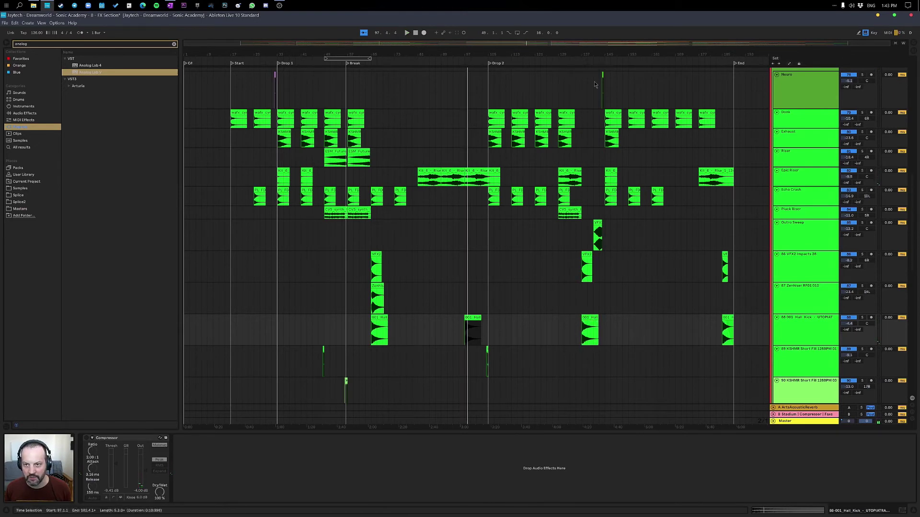
{"action": "left_click", "coordinate": [578, 61]}
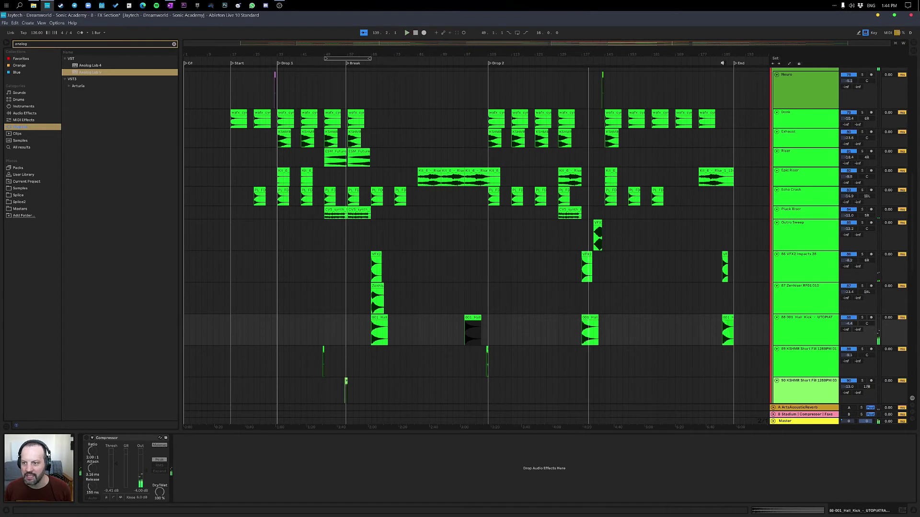
{"action": "left_click", "coordinate": [722, 63]}
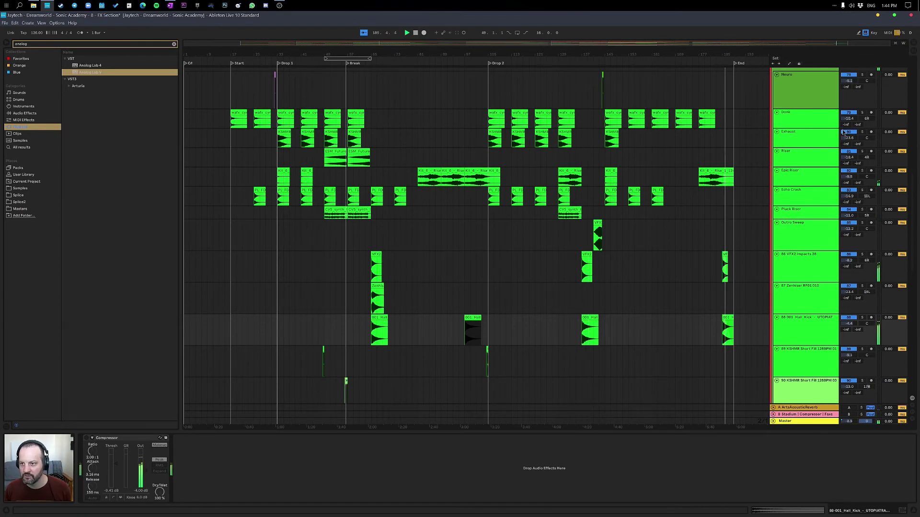
Step: Solo the KSHMR Short Fill 128BPM 01 track to audition its clip at bar 48, and replay it unsoloed from bar 47
{"action": "left_click", "coordinate": [322, 351]}
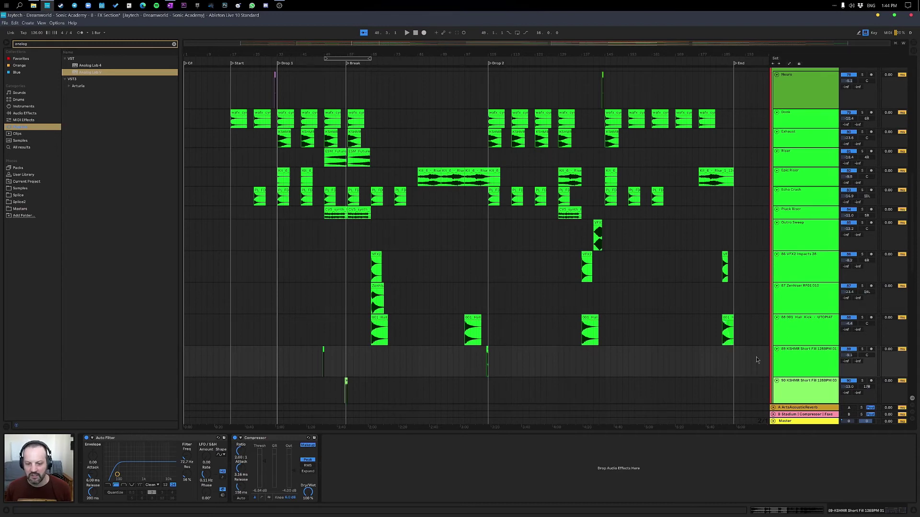
{"action": "left_click_drag", "start_coordinate": [326, 55], "coordinate": [327, 367]}
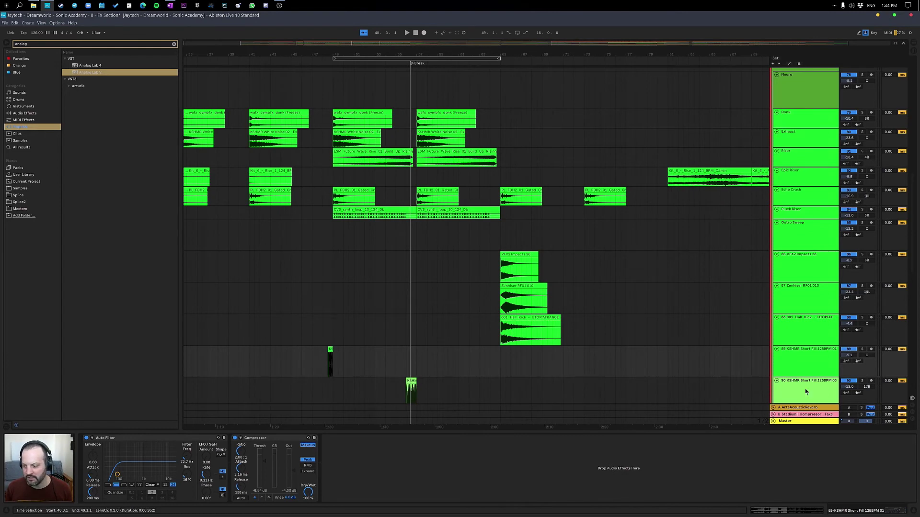
{"action": "left_click", "coordinate": [843, 356]}
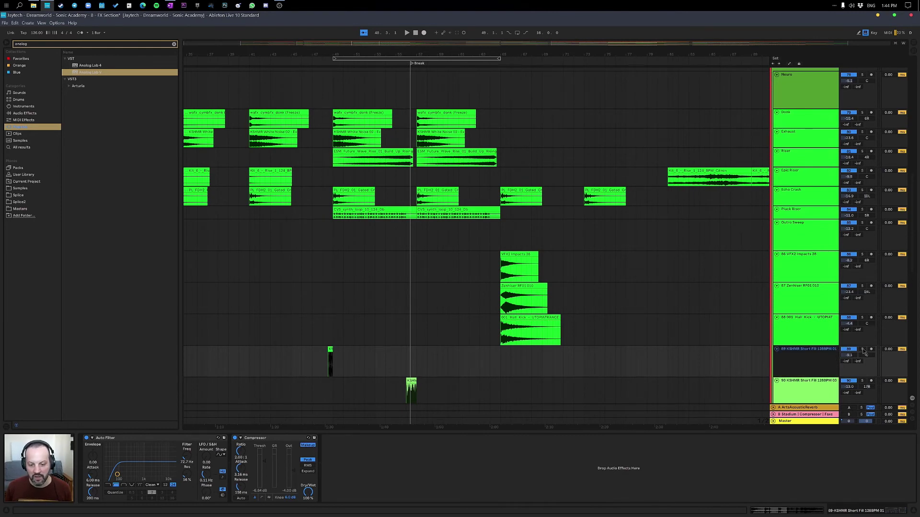
{"action": "left_click", "coordinate": [862, 350]}
{"action": "key", "text": "space"}
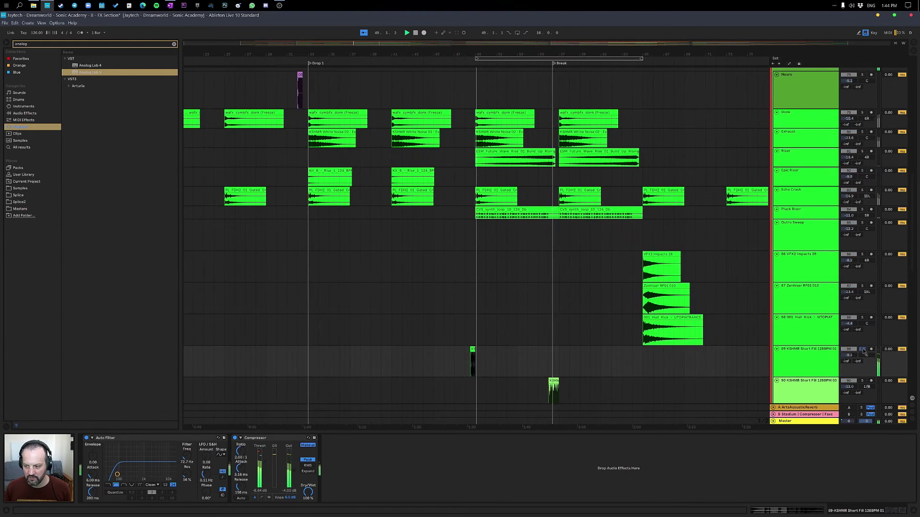
{"action": "left_click", "coordinate": [437, 361]}
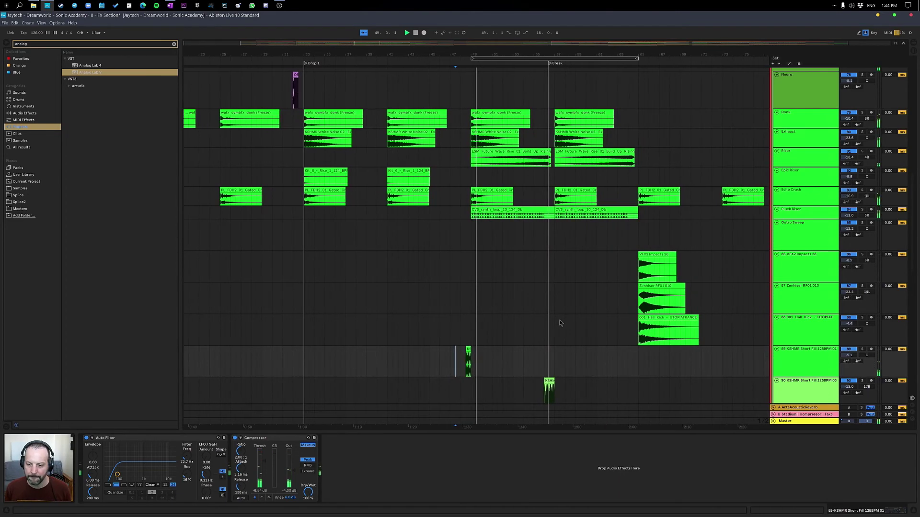
Step: Collapse all tracks, select the short fill clip at bar 56, and unfold only its KSHMR Short Fill 128BPM 03 track
{"action": "scroll", "coordinate": [559, 321], "scroll_direction": "down", "scroll_amount": 5}
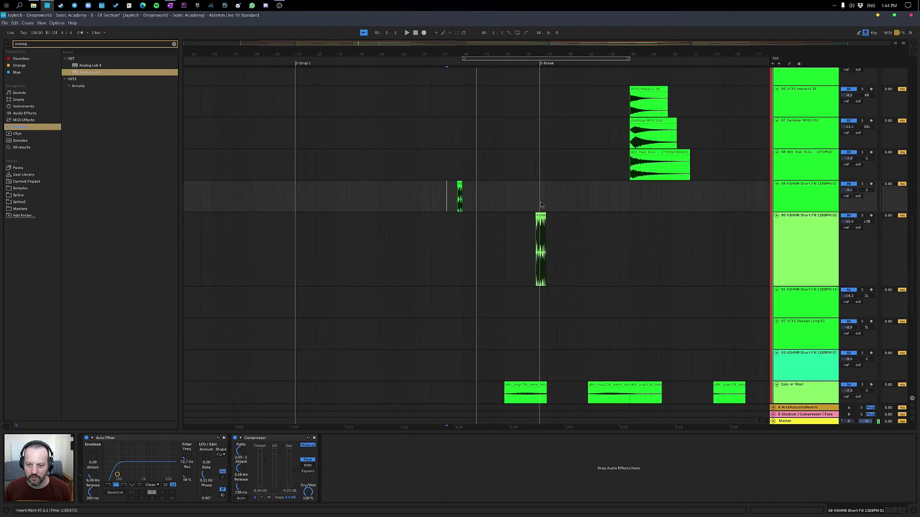
{"action": "left_click", "coordinate": [777, 215], "text": "alt"}
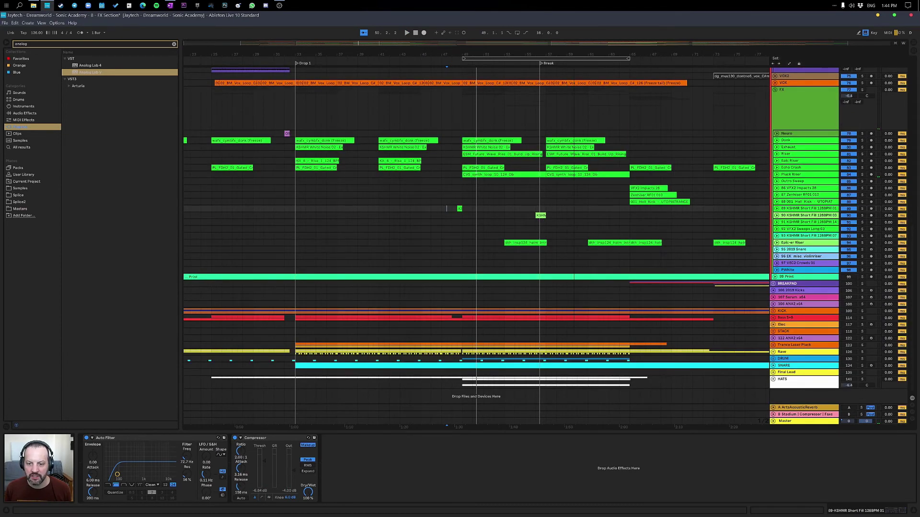
{"action": "left_click", "coordinate": [540, 215]}
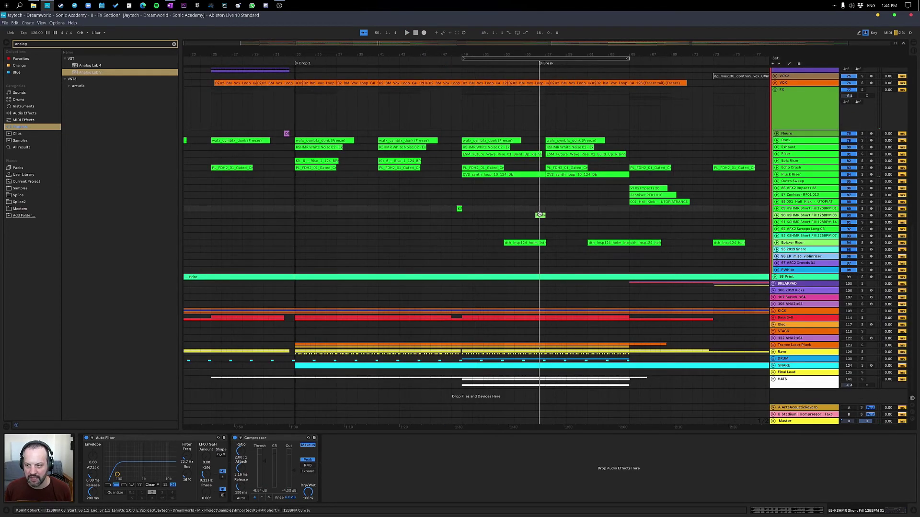
{"action": "left_click", "coordinate": [777, 217]}
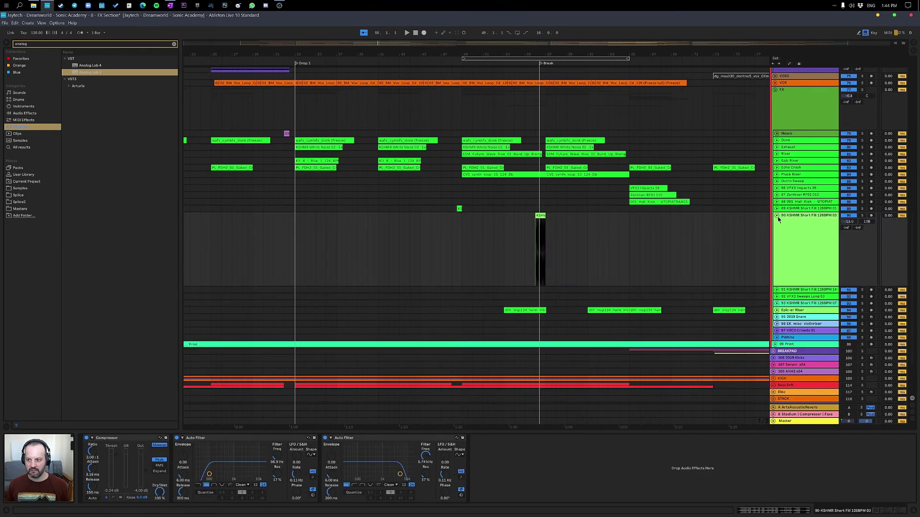
Step: Audition the KSHMR Short Fill 128BPM 03 clip at bar 56 soloed and in the mix, ending with the whole arrangement in view
{"action": "left_click", "coordinate": [862, 216]}
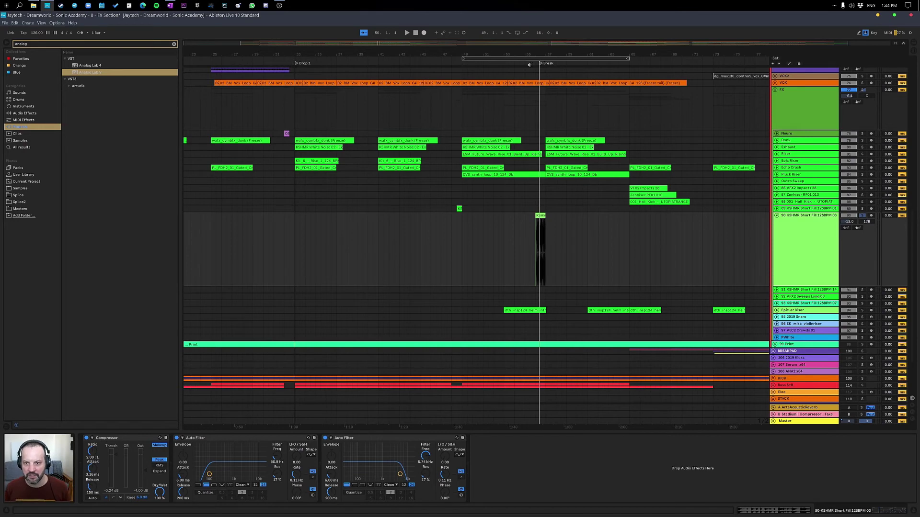
{"action": "key", "text": "space"}
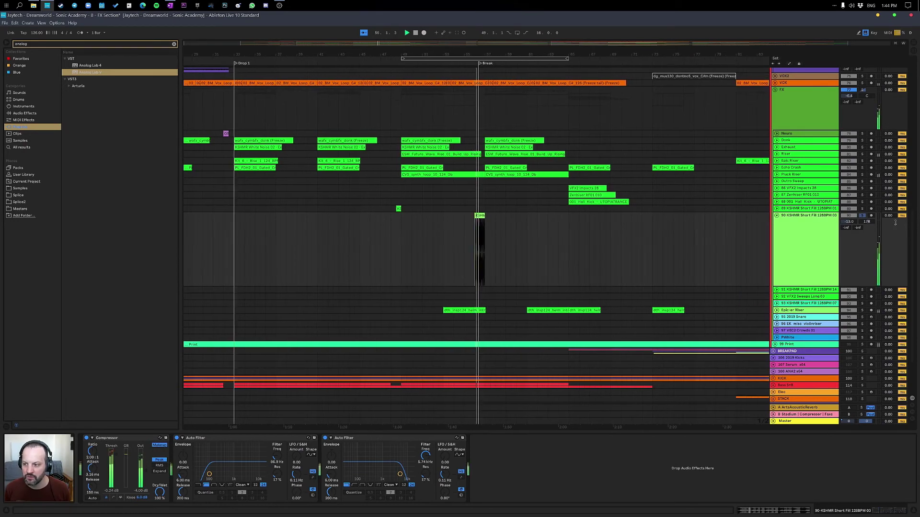
{"action": "left_click", "coordinate": [864, 217]}
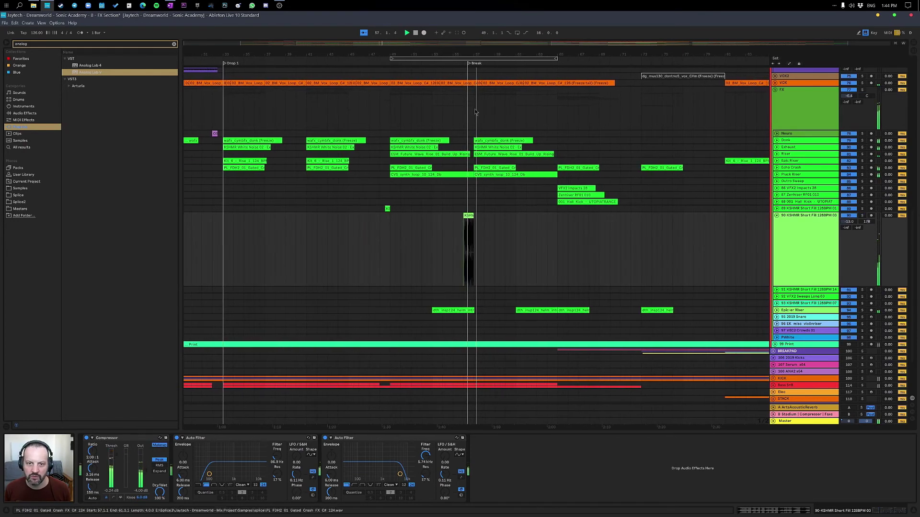
{"action": "left_click_drag", "start_coordinate": [512, 56], "coordinate": [544, 56]}
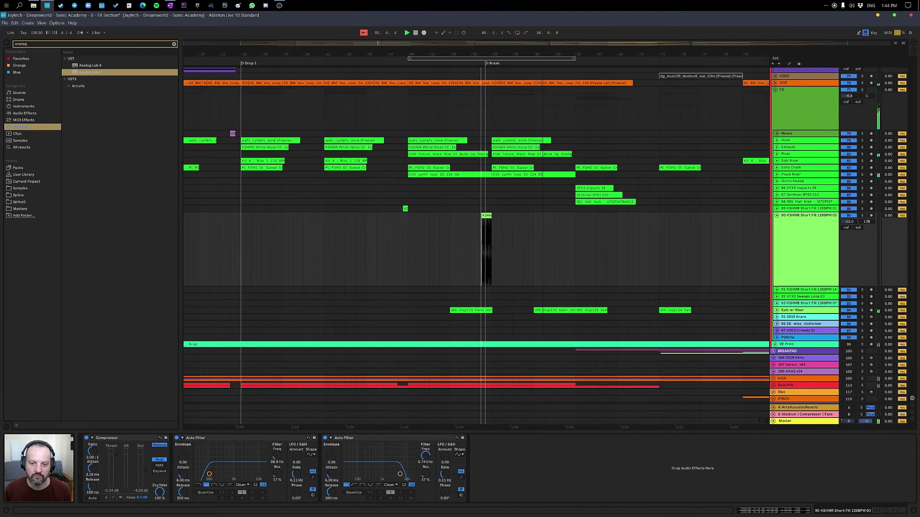
{"action": "double_click", "coordinate": [362, 55]}
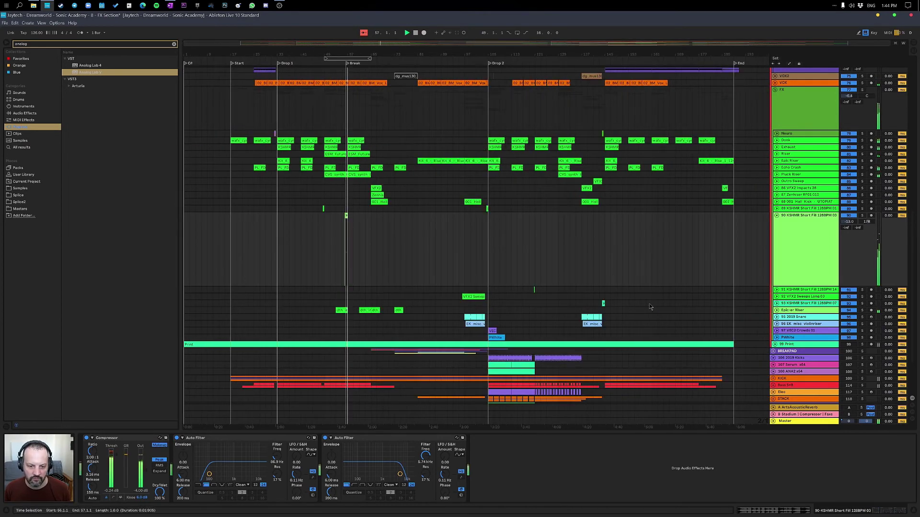
Step: Unfold the KSHMR Short Fill 128BPM 14 track, and audition the Short Fill 01 clip before Drop 2 soloed and in the mix
{"action": "left_click", "coordinate": [777, 290]}
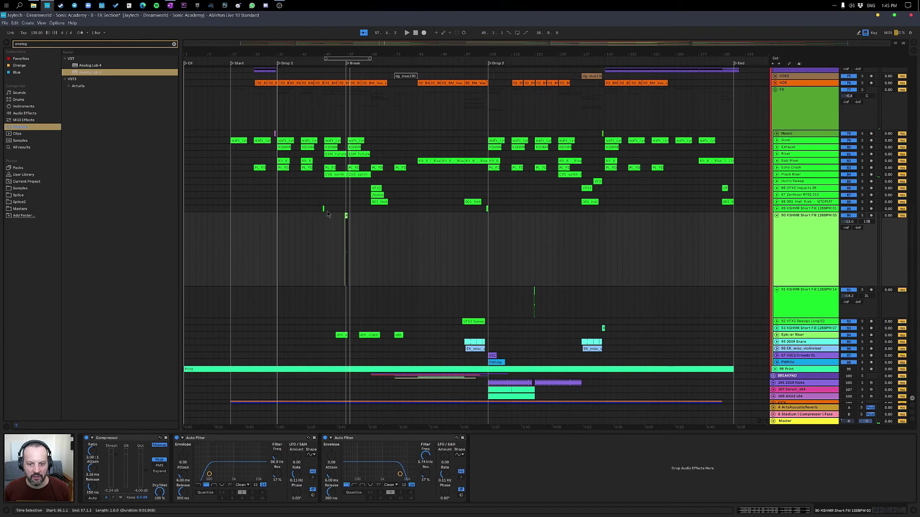
{"action": "left_click", "coordinate": [487, 210]}
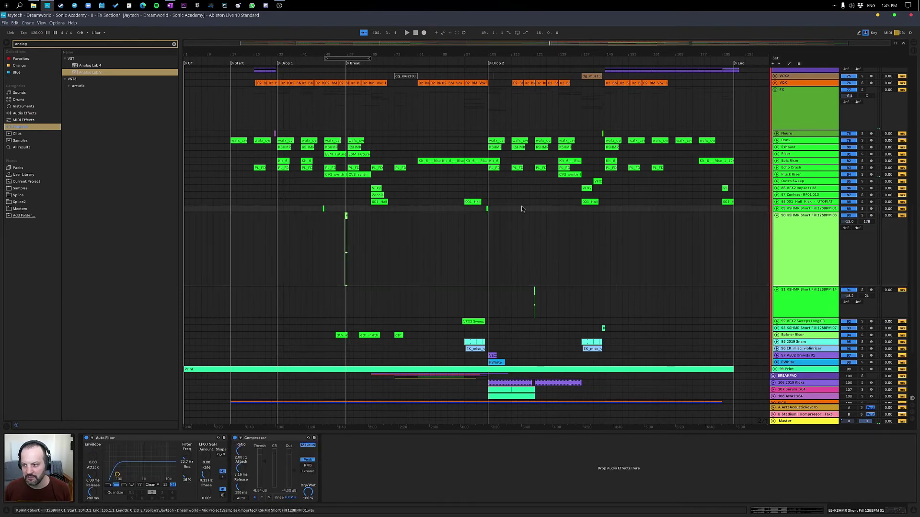
{"action": "left_click", "coordinate": [864, 209]}
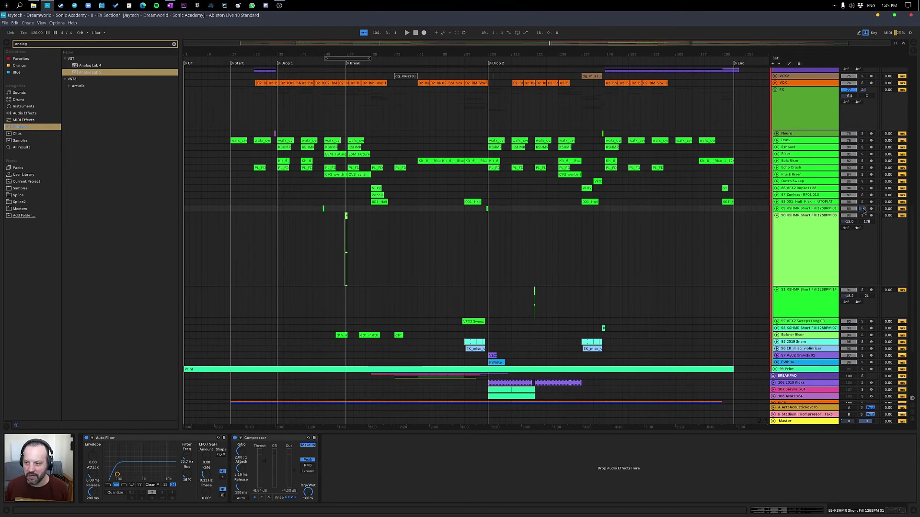
{"action": "key", "text": "space"}
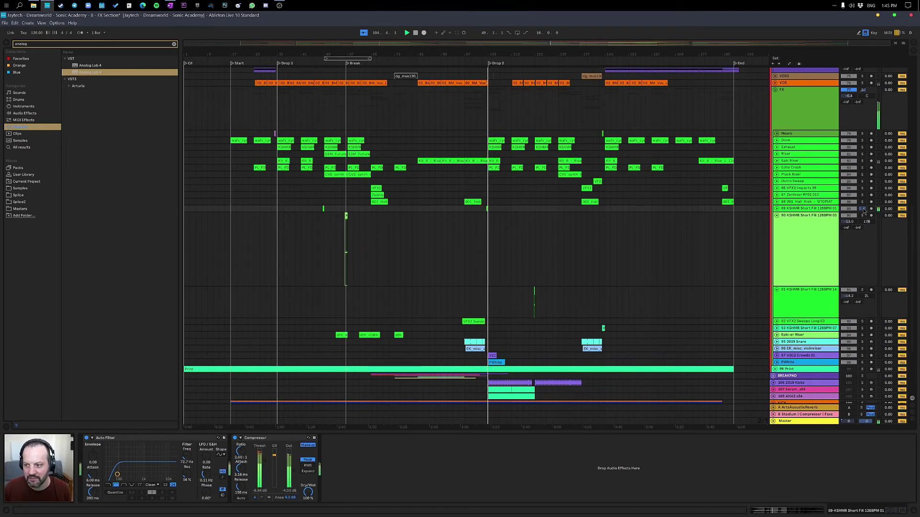
{"action": "left_click", "coordinate": [864, 210]}
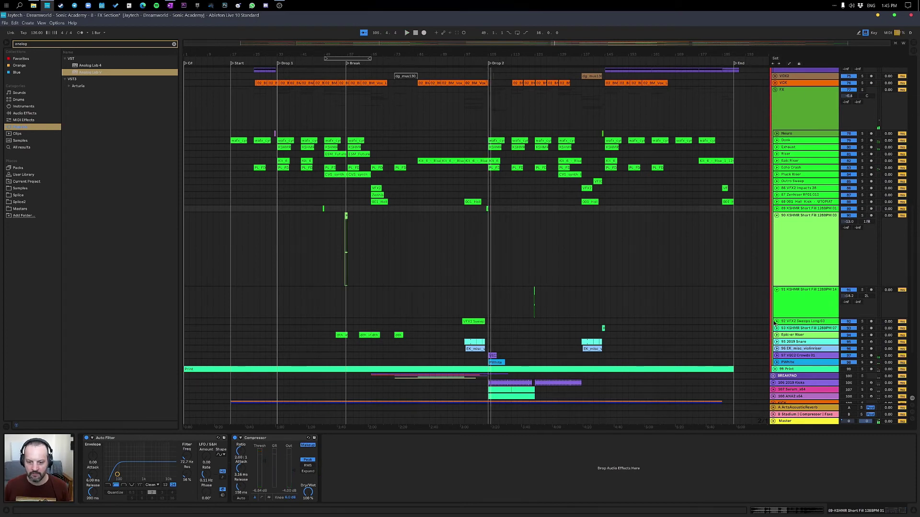
Step: Unfold the Sweeps Long 03 track and audition its clip soloed from bar 101
{"action": "left_click", "coordinate": [776, 321]}
{"action": "left_click", "coordinate": [478, 341]}
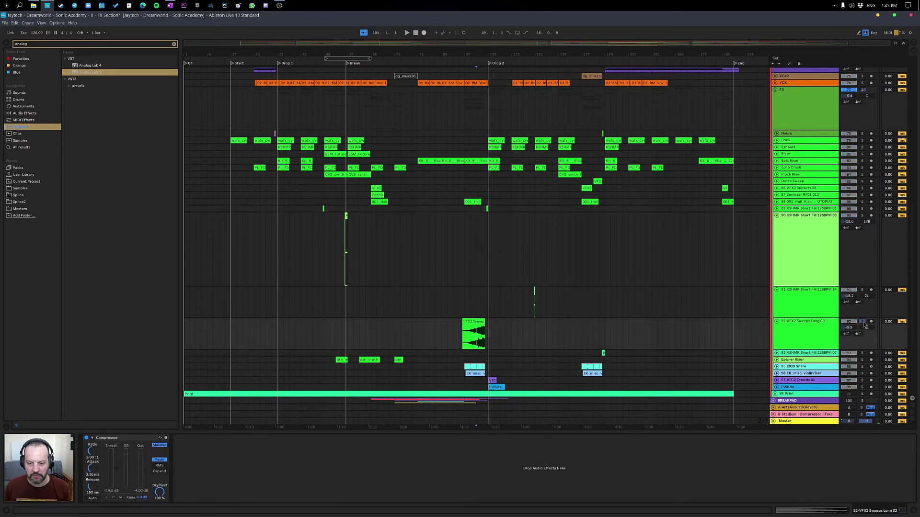
{"action": "key", "text": "space"}
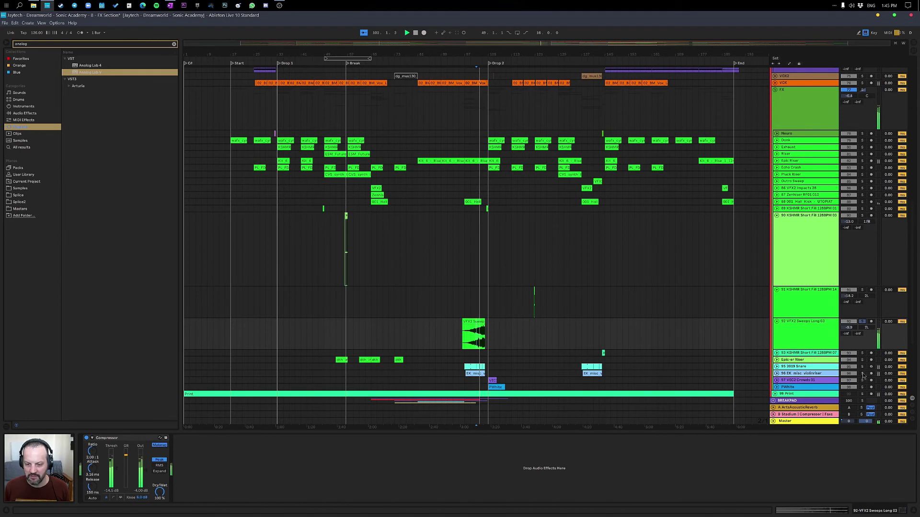
{"action": "key", "text": "space"}
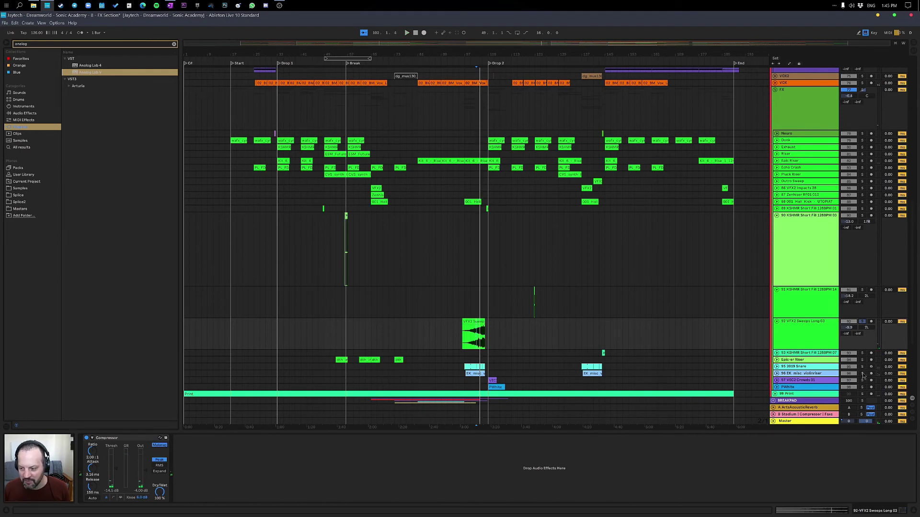
Step: Unfold the EK misc violinriser track and play it from bar 101 soloed together with the sweep track
{"action": "left_click", "coordinate": [777, 374]}
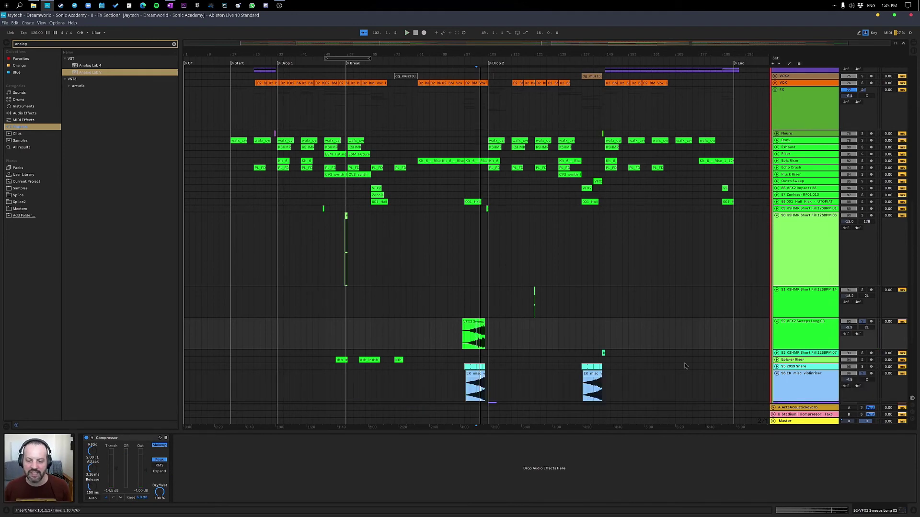
{"action": "left_click", "coordinate": [479, 382]}
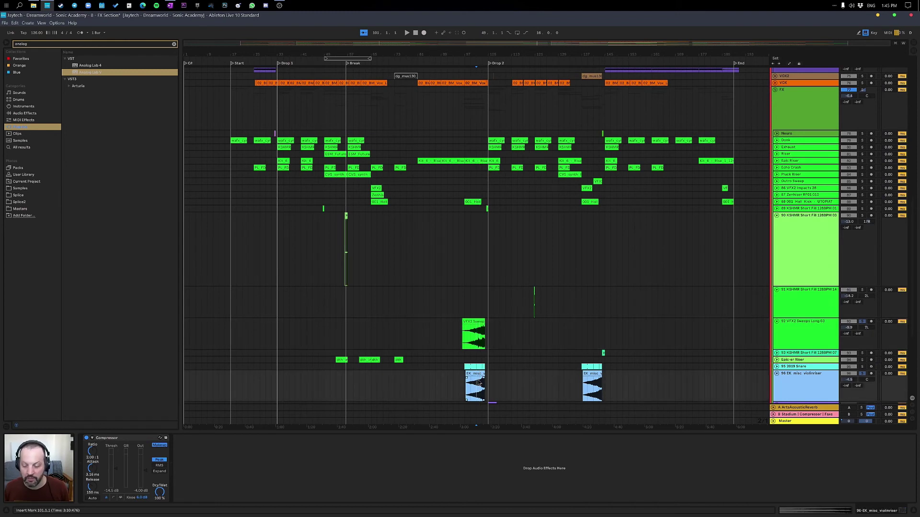
{"action": "key", "text": "space"}
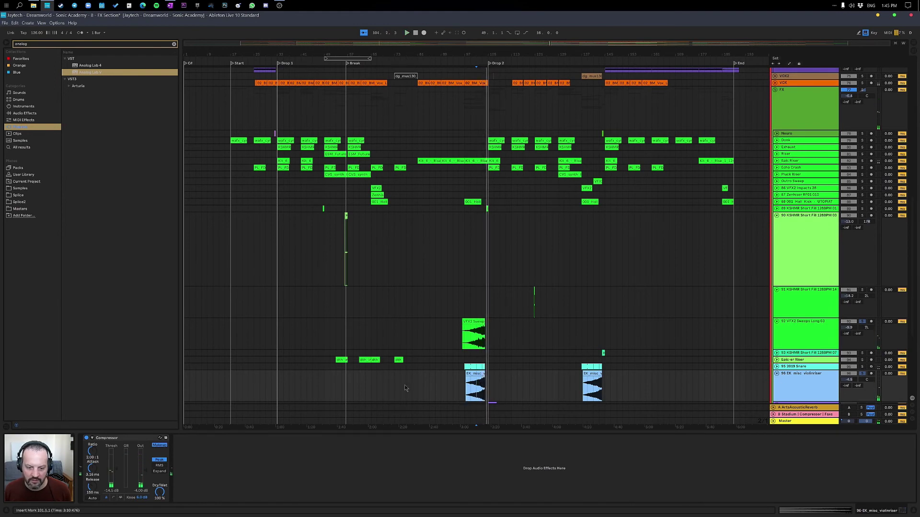
Step: Unfold the PWhite track and audition its clip at bar 105 soloed, and again in the full mix
{"action": "scroll", "coordinate": [633, 342], "scroll_direction": "down", "scroll_amount": 3}
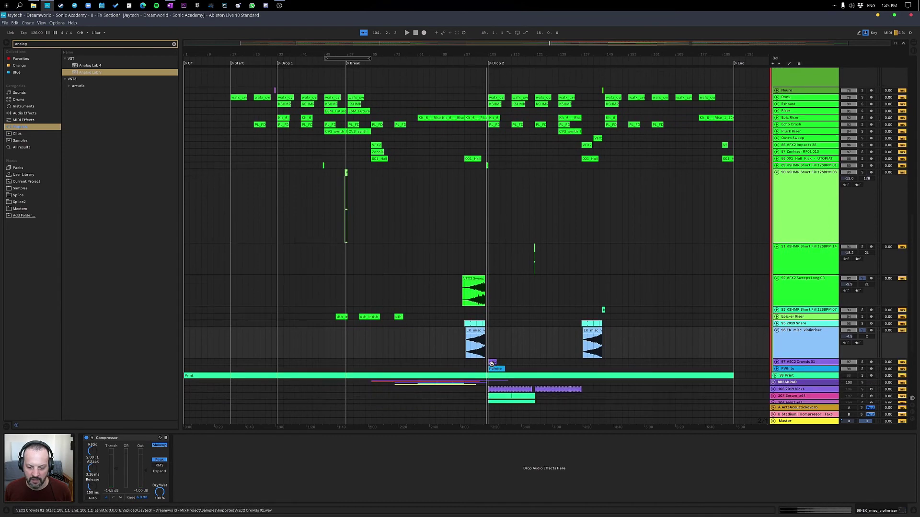
{"action": "left_click", "coordinate": [491, 369]}
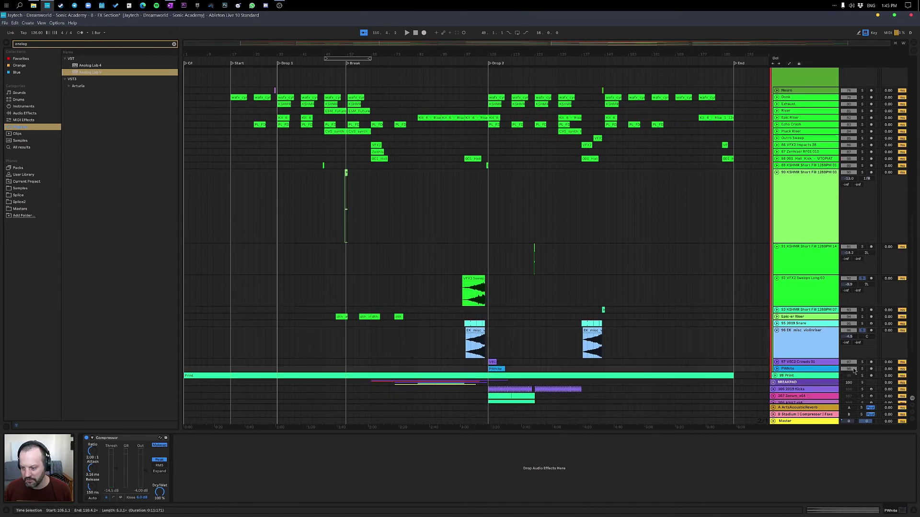
{"action": "left_click", "coordinate": [777, 369]}
{"action": "key", "text": "space"}
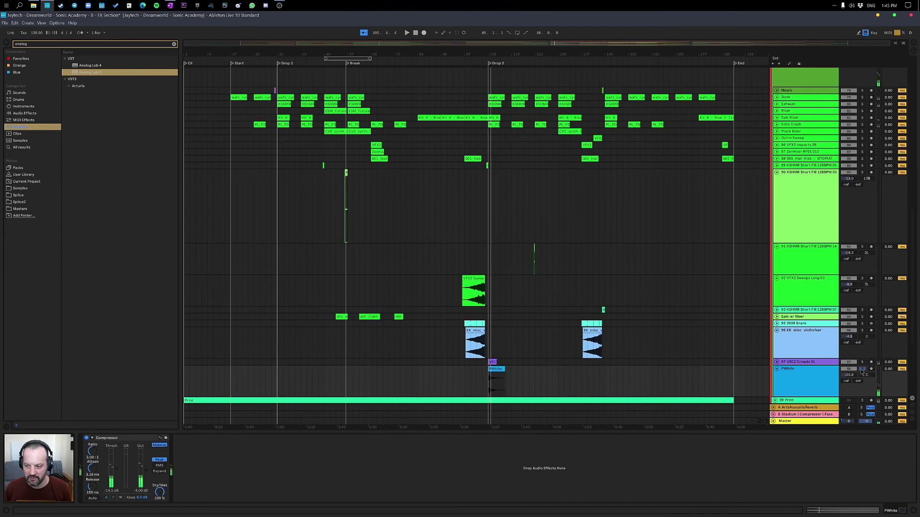
{"action": "key", "text": "space"}
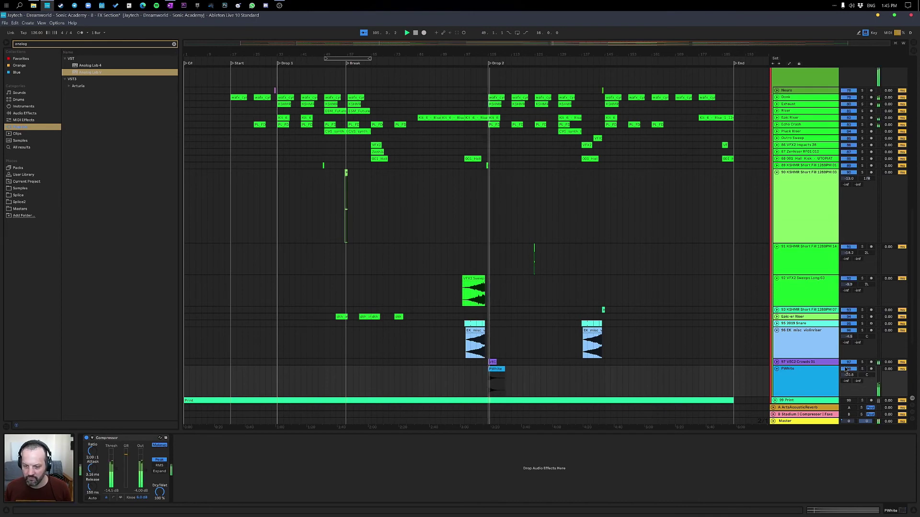
Step: Unfold the VEC2 Crowds 01 track and audition its clip at Drop 2 soloed
{"action": "left_click", "coordinate": [777, 362]}
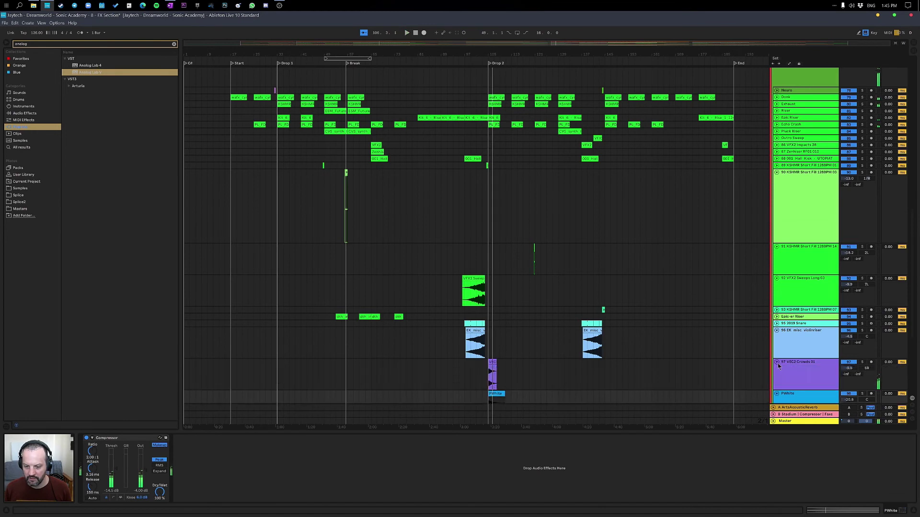
{"action": "left_click", "coordinate": [502, 361]}
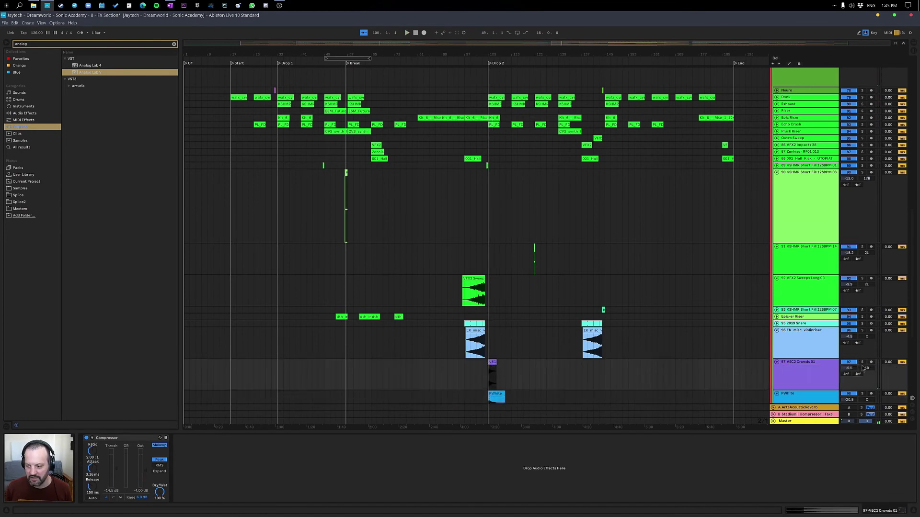
{"action": "left_click", "coordinate": [863, 362]}
{"action": "key", "text": "space"}
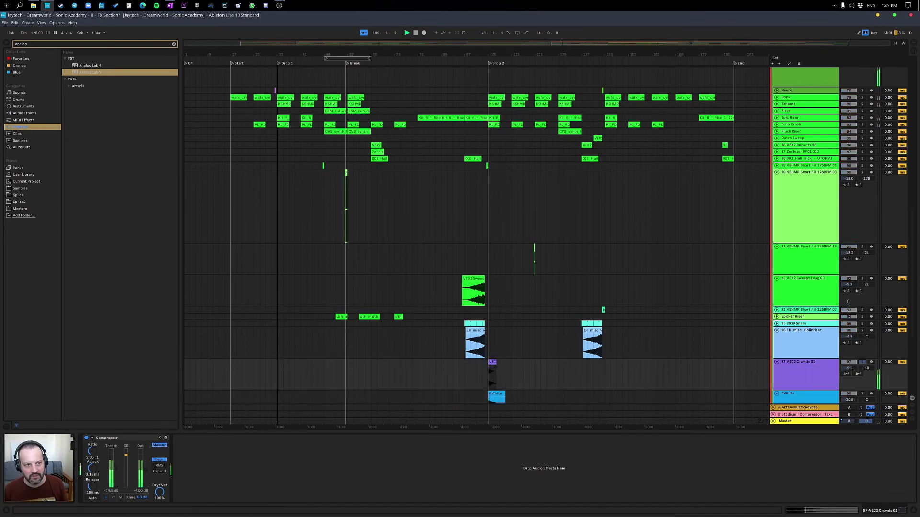
{"action": "left_click", "coordinate": [489, 228]}
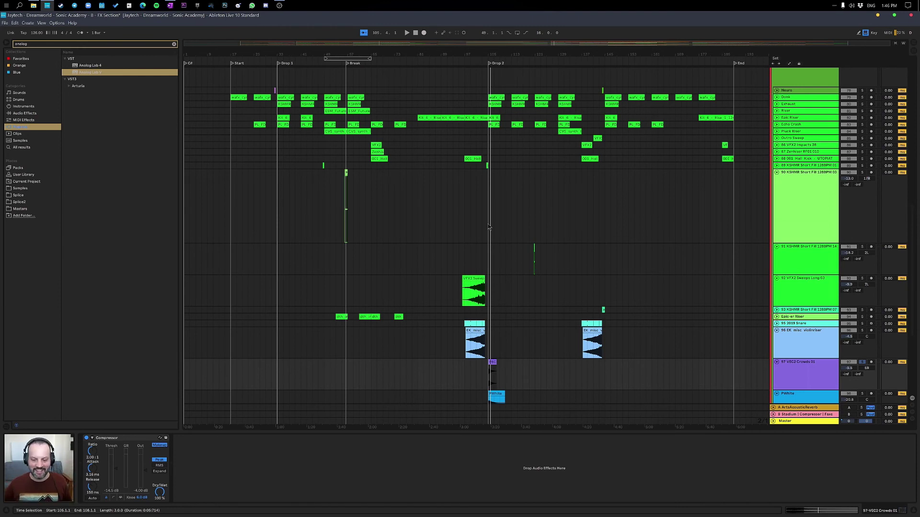
{"action": "left_click", "coordinate": [491, 364]}
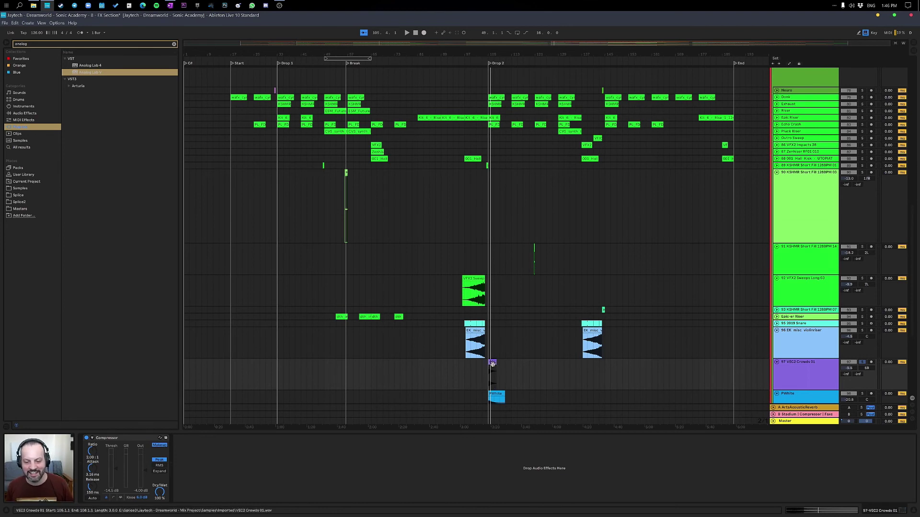
Step: Unsolo the VEC2 Crowds 01 track and play the full mix from just before Drop 2
{"action": "left_click", "coordinate": [862, 363]}
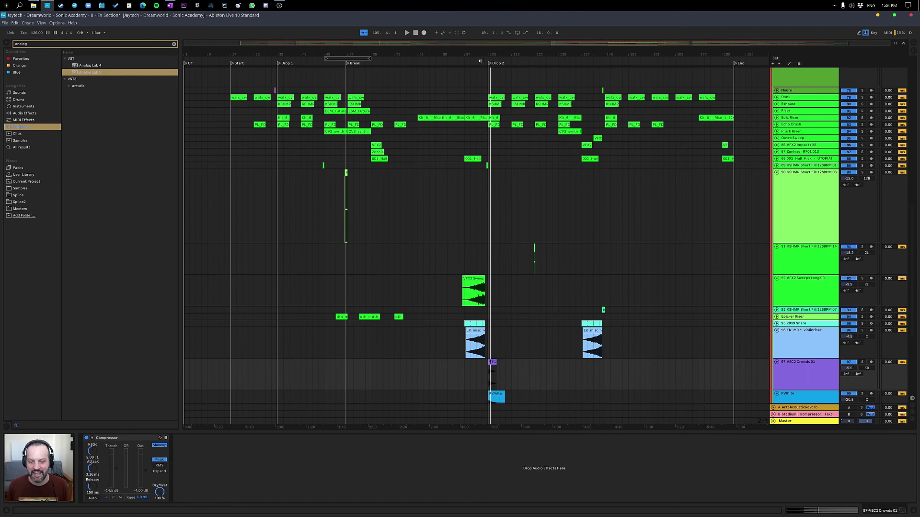
{"action": "left_click", "coordinate": [481, 60]}
{"action": "scroll", "coordinate": [705, 261], "scroll_direction": "down", "scroll_amount": 3}
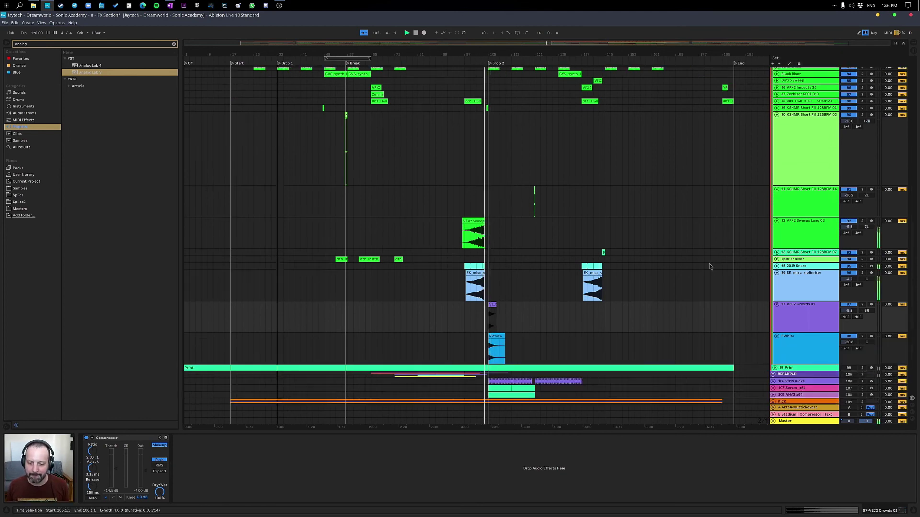
{"action": "scroll", "coordinate": [709, 267], "scroll_direction": "down", "scroll_amount": 2}
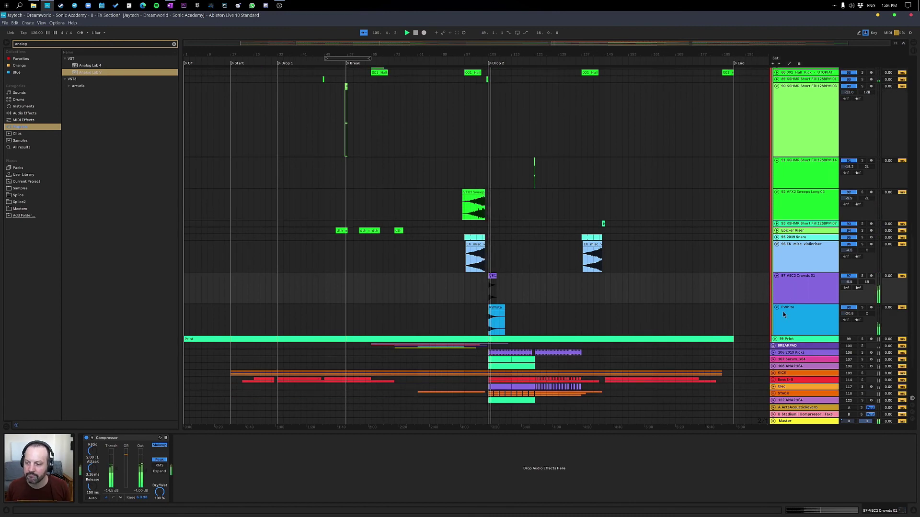
Step: Collapse all tracks, unfold only the 2019 Snare track, and show its device chain and the automation lanes
{"action": "left_click", "coordinate": [776, 276], "text": "alt"}
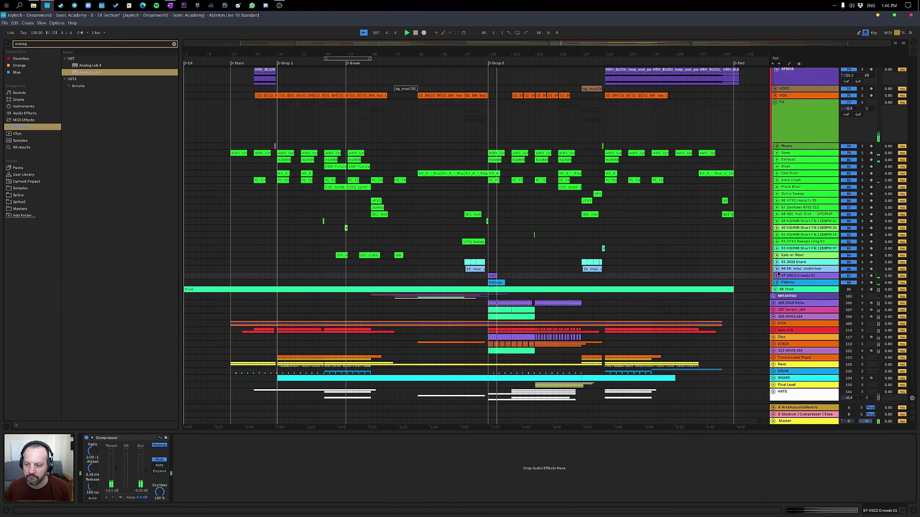
{"action": "left_click", "coordinate": [776, 262]}
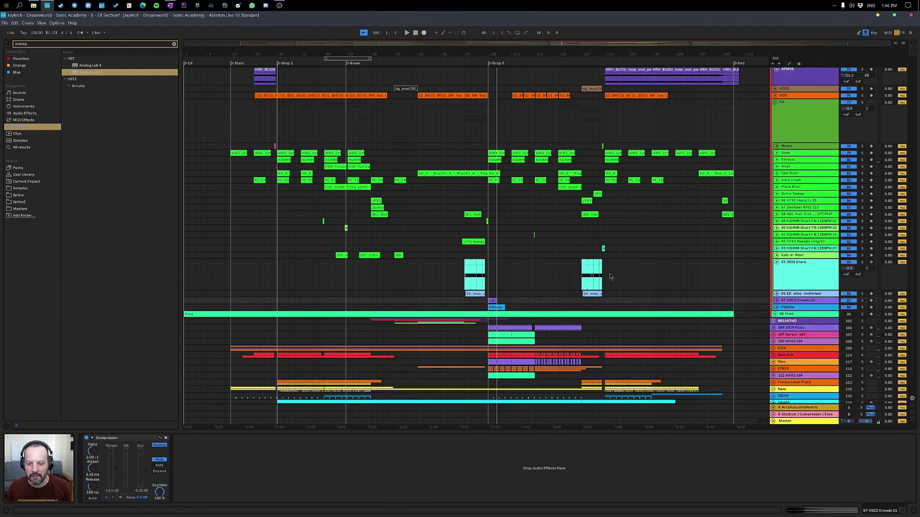
{"action": "left_click", "coordinate": [474, 269]}
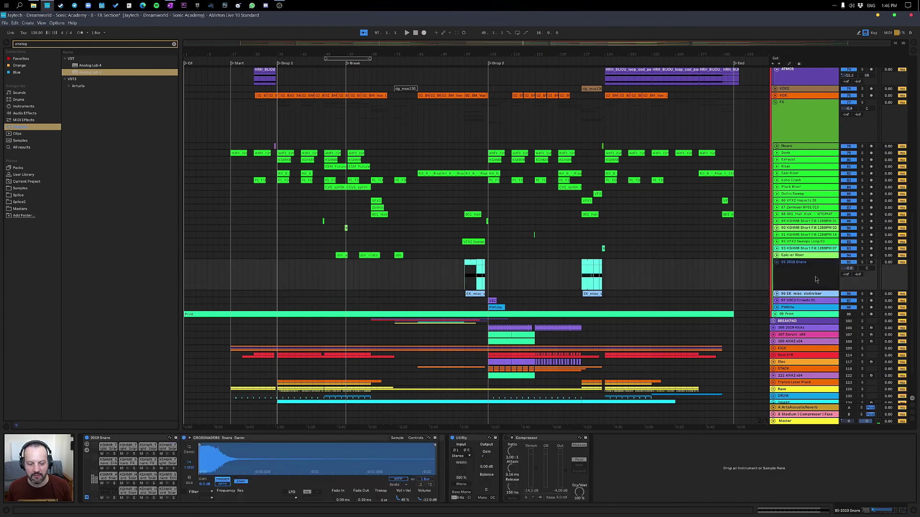
{"action": "key", "text": "a"}
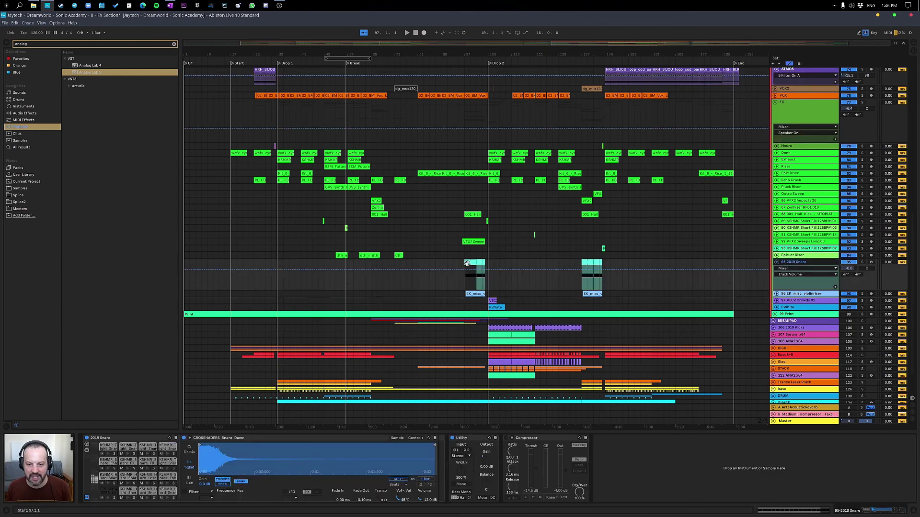
Step: Play the 2019 Snare build-up from bar 97 into Drop 2 in the full mix
{"action": "left_click_drag", "start_coordinate": [474, 49], "coordinate": [475, 77]}
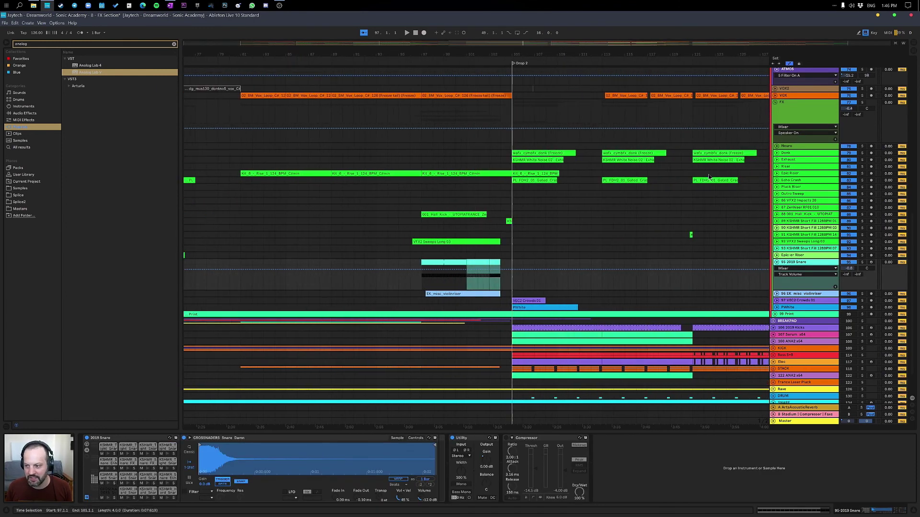
{"action": "key", "text": "space"}
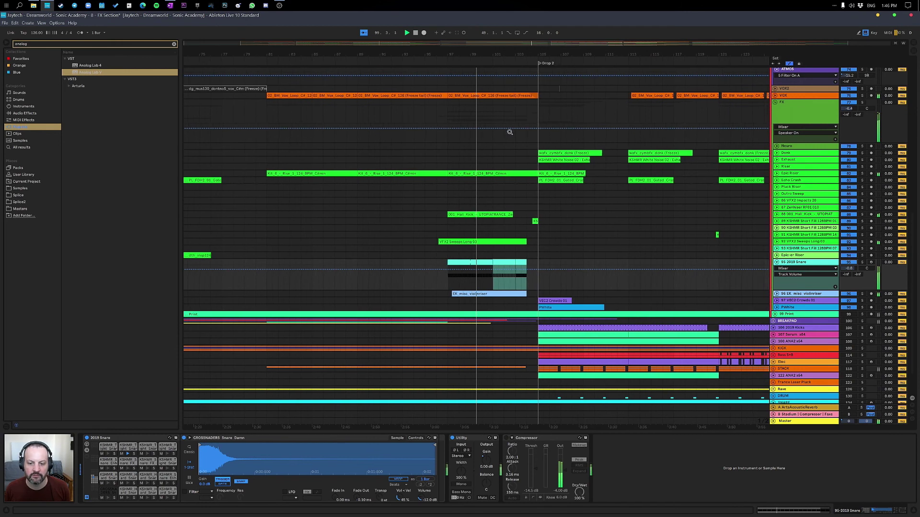
{"action": "scroll", "coordinate": [537, 162], "scroll_direction": "up", "scroll_amount": 3}
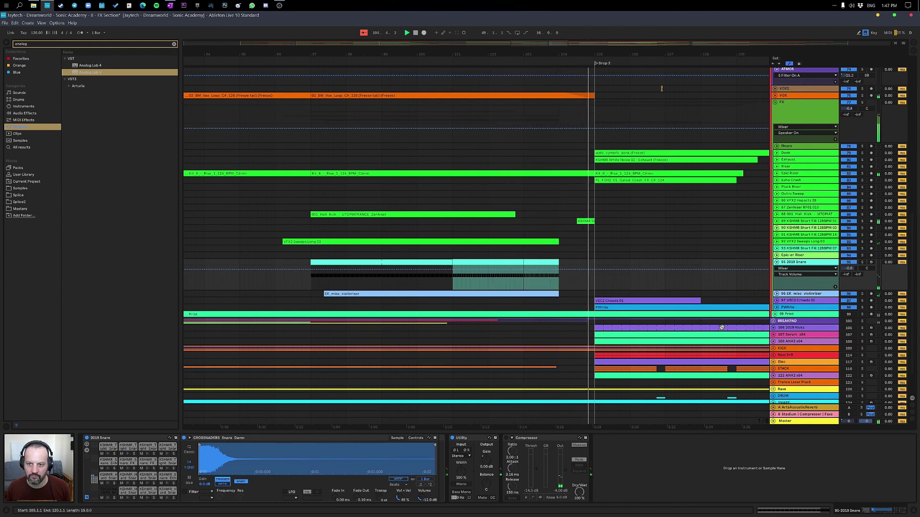
{"action": "left_click_drag", "start_coordinate": [493, 57], "coordinate": [484, 84]}
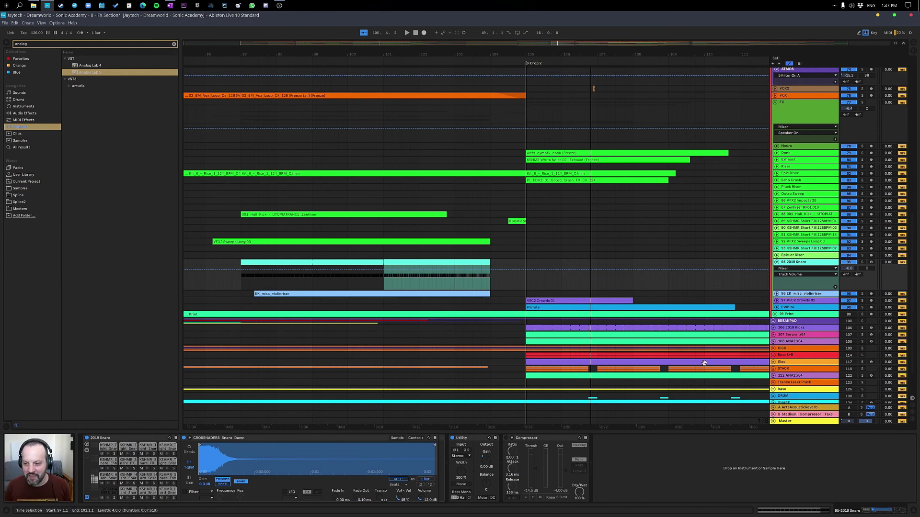
Step: Collapse all tracks, including 2019 Snare, and show the whole arrangement
{"action": "left_click", "coordinate": [776, 301]}
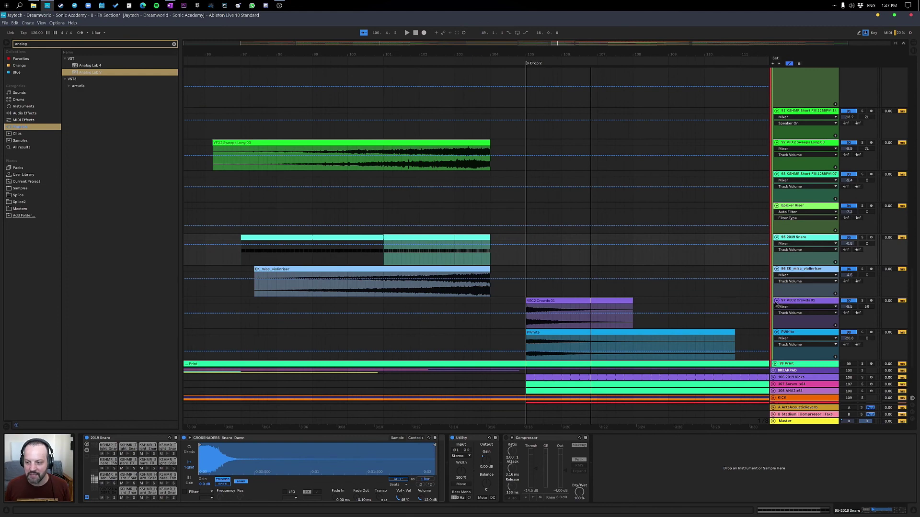
{"action": "left_click", "coordinate": [777, 301], "text": "alt"}
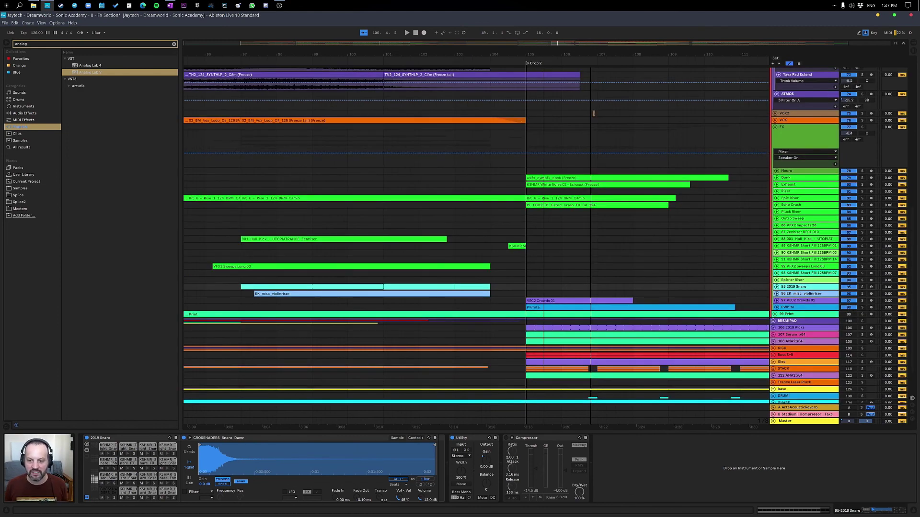
{"action": "left_click_drag", "start_coordinate": [541, 57], "coordinate": [490, 54]}
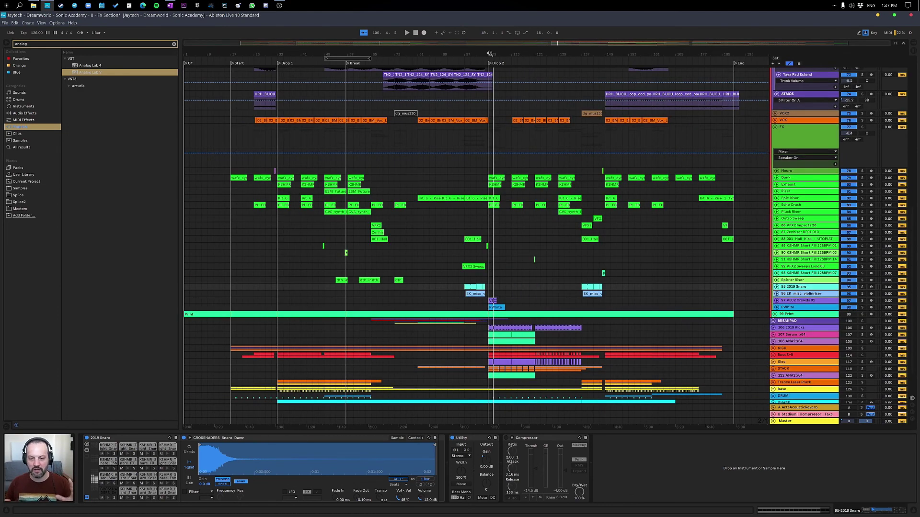